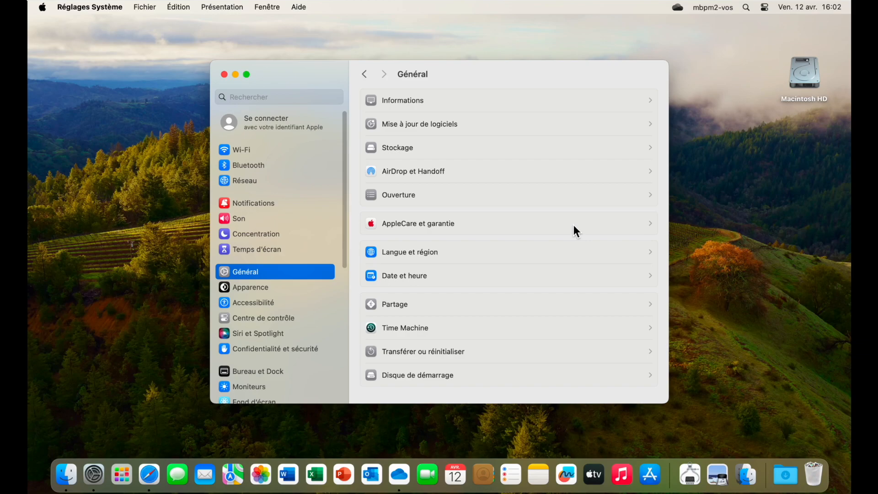
- Review the Mac's Informations page, including its hardware, macOS version, display and storage details
left_click(392, 106)
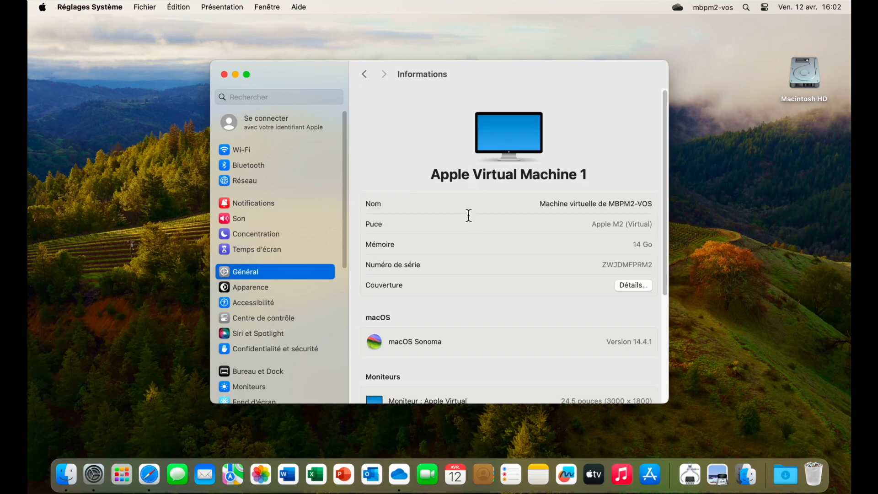
scroll(467, 213, "down", 3)
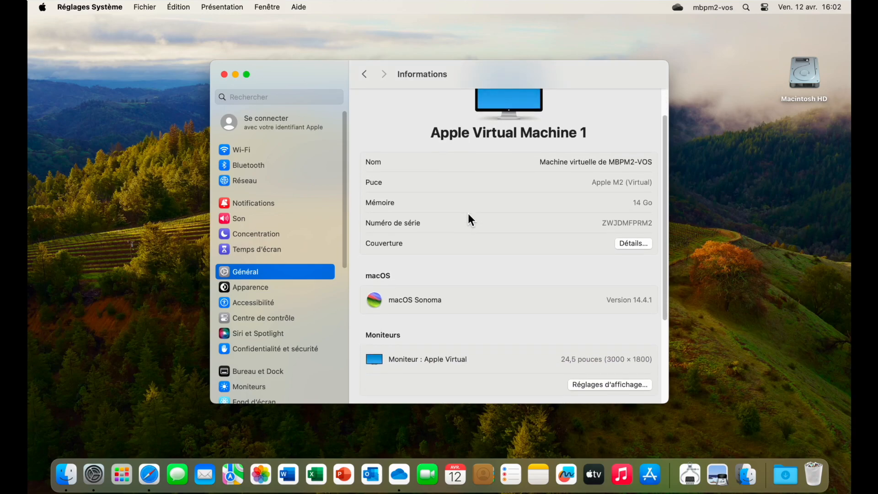
scroll(467, 214, "down", 3)
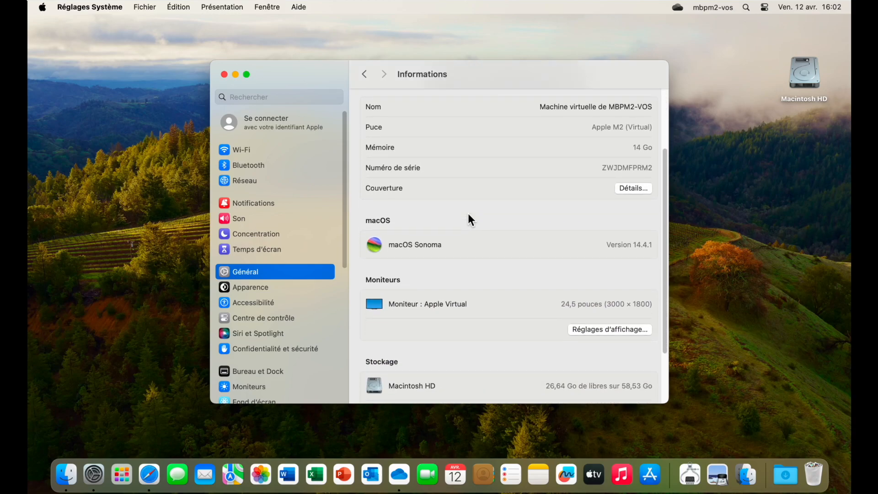
scroll(467, 213, "down", 3)
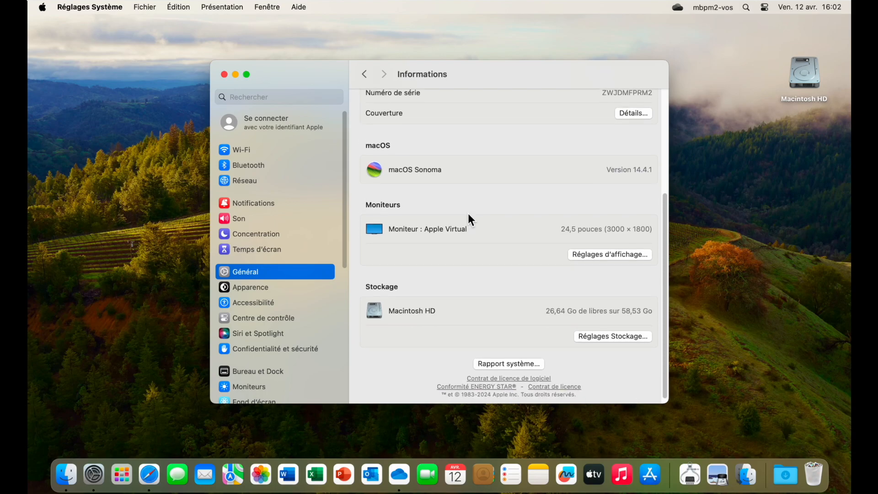
scroll(331, 368, "down", 5)
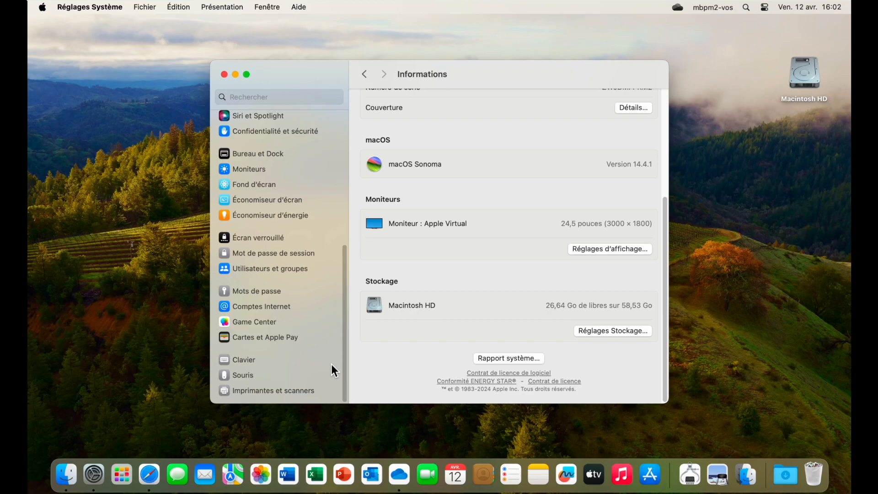
- Start adding a user in Utilisateurs et groupes and authorize it with the administrator's account password
left_click(262, 269)
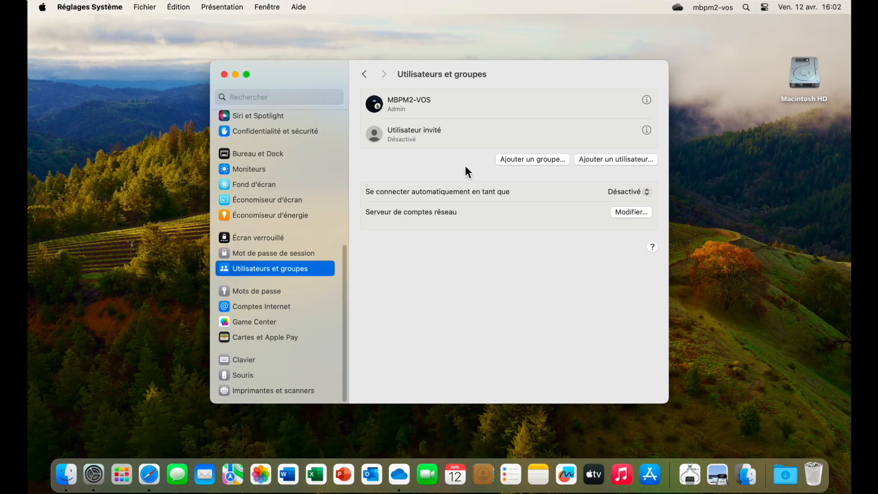
left_click(605, 160)
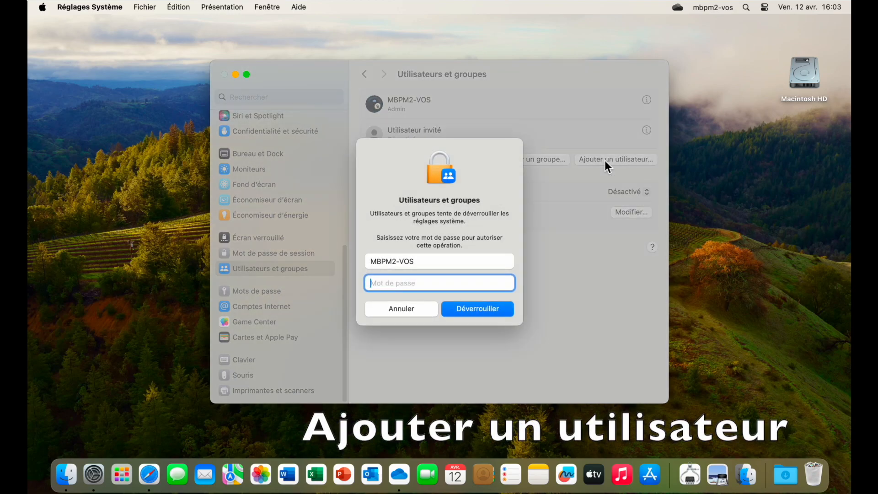
type("••••••••")
left_click(474, 308)
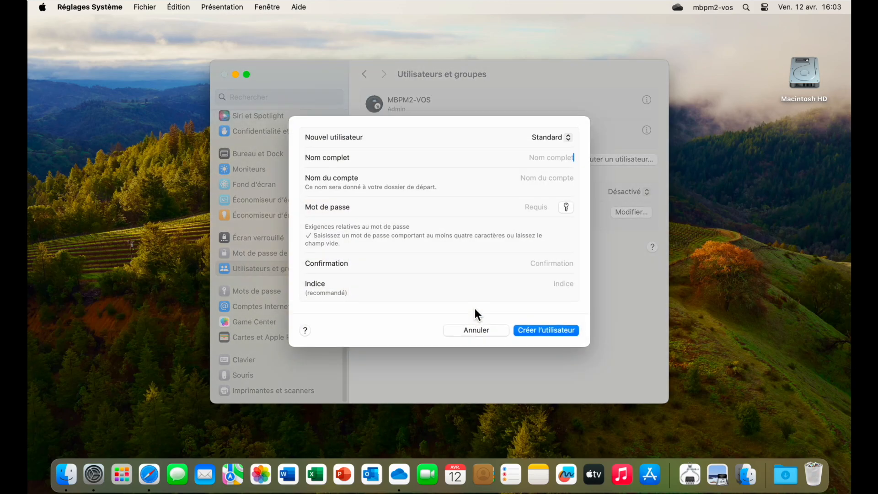
- Set the new user's type to Administrateur and enter the user's full name
left_click(567, 138)
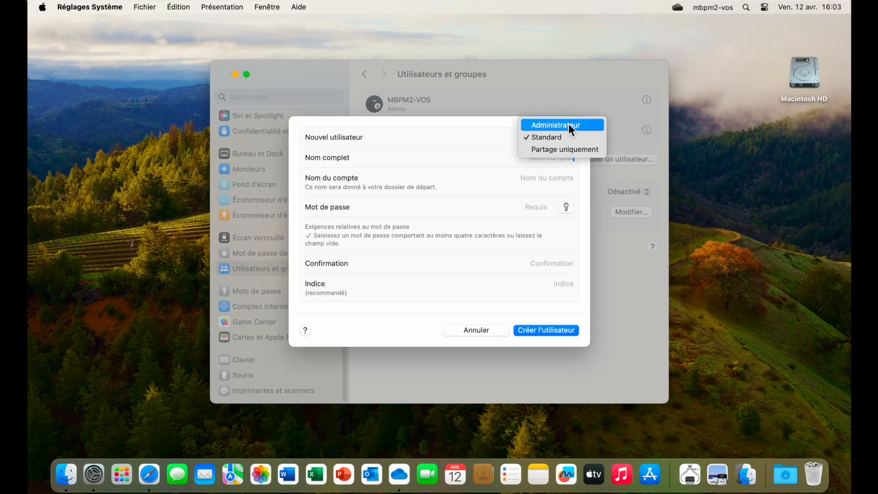
left_click(569, 124)
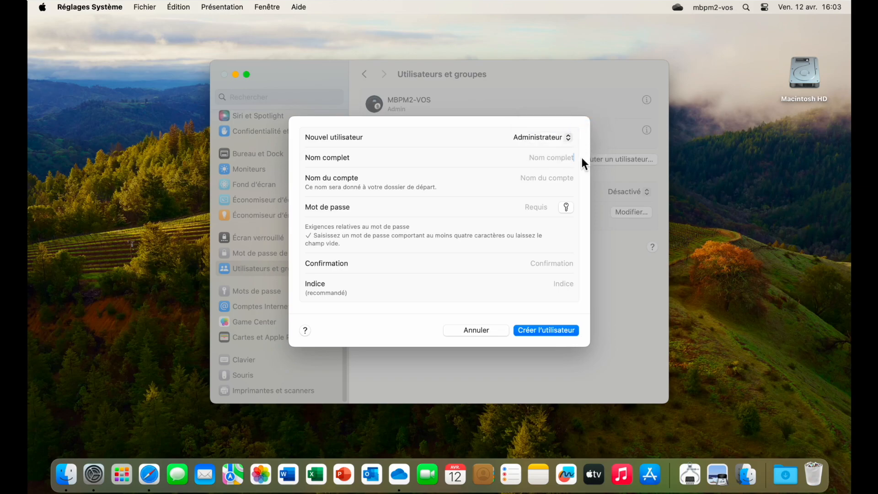
type("yve")
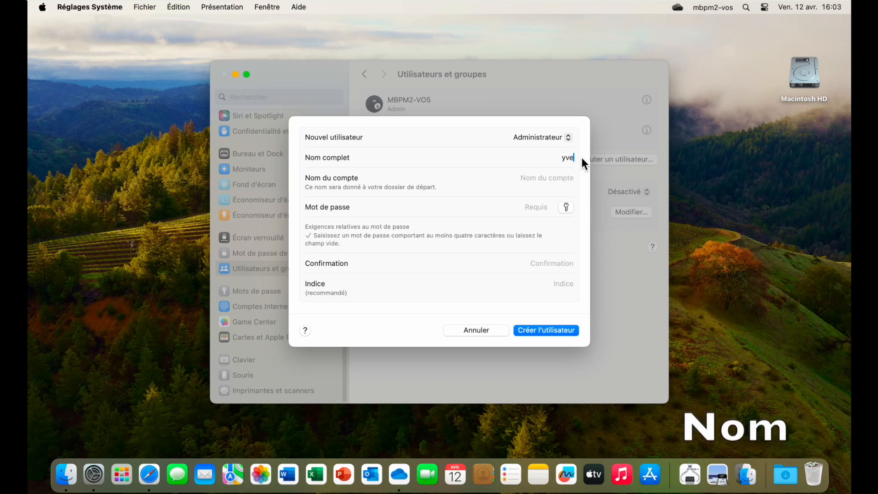
type("s-vos1")
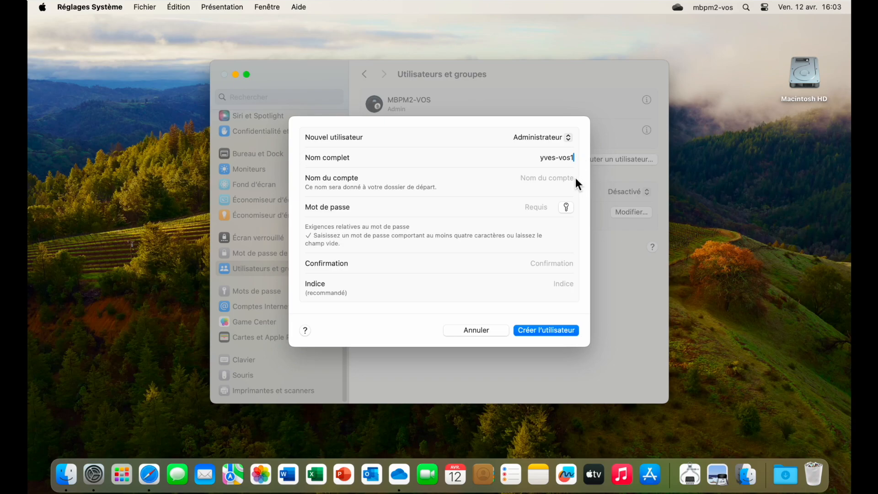
- Enter and confirm the new user's password and create the account
left_click(548, 207)
type("1234")
left_click(552, 269)
type("1")
left_click(541, 335)
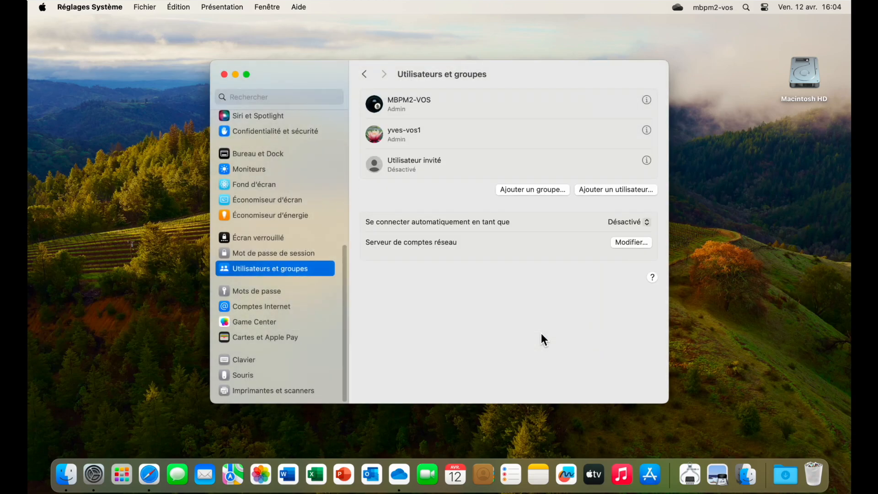
- Close the system settings and switch to the new user's session, logging in with its account password
left_click(224, 74)
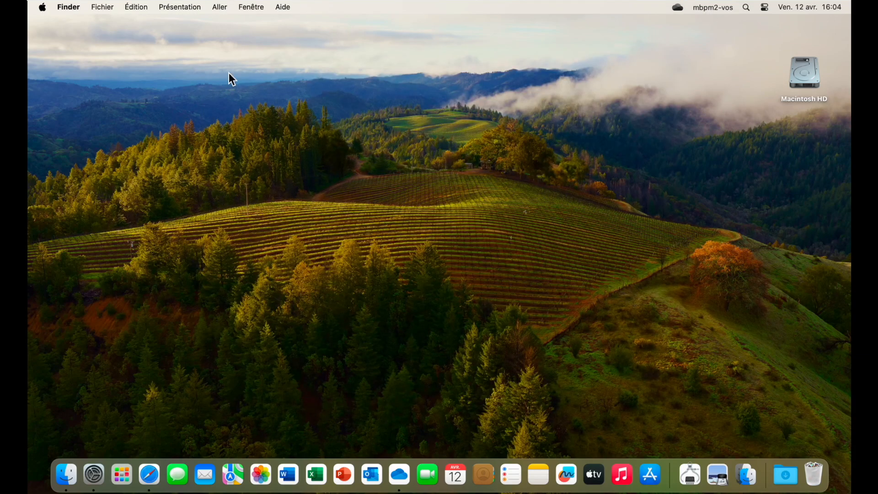
left_click(713, 7)
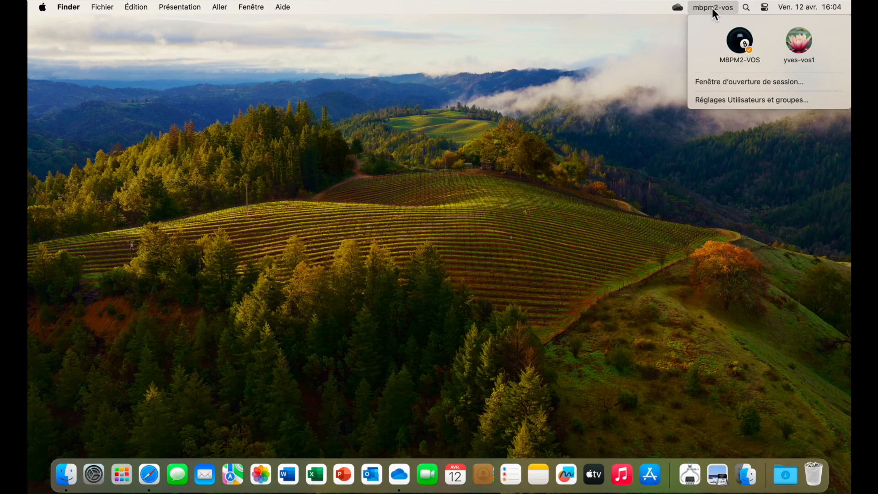
left_click(804, 38)
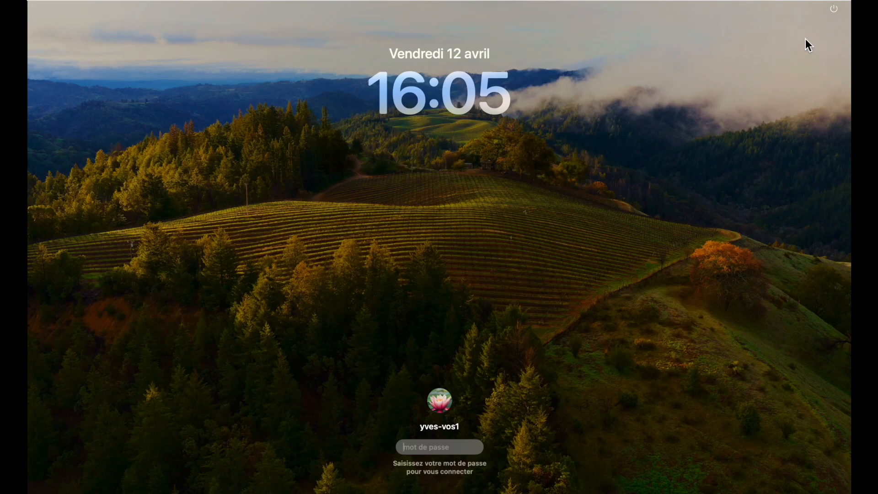
type("*****")
key("Return")
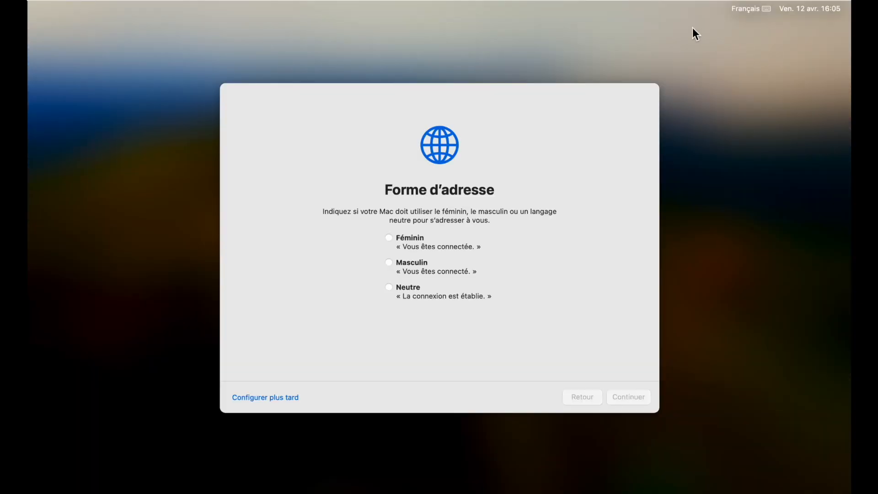
- Choose Neutre as the form of address and skip the accessibility options in the account setup
left_click(389, 287)
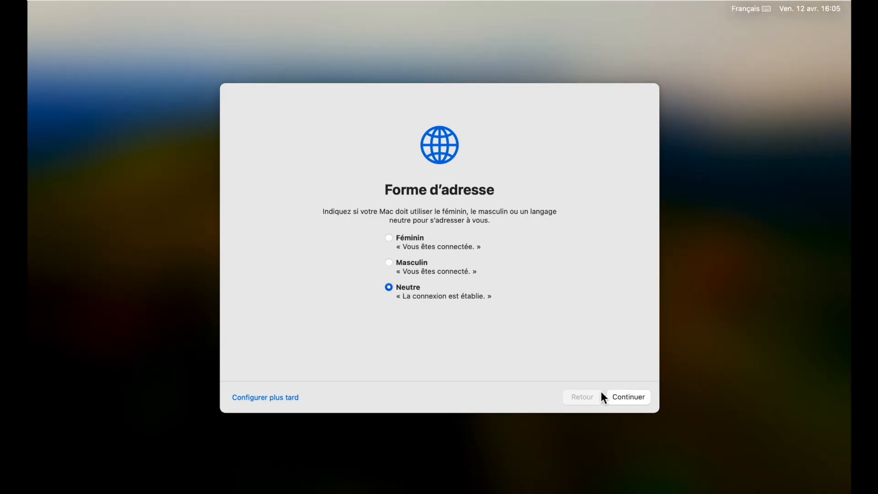
left_click(622, 403)
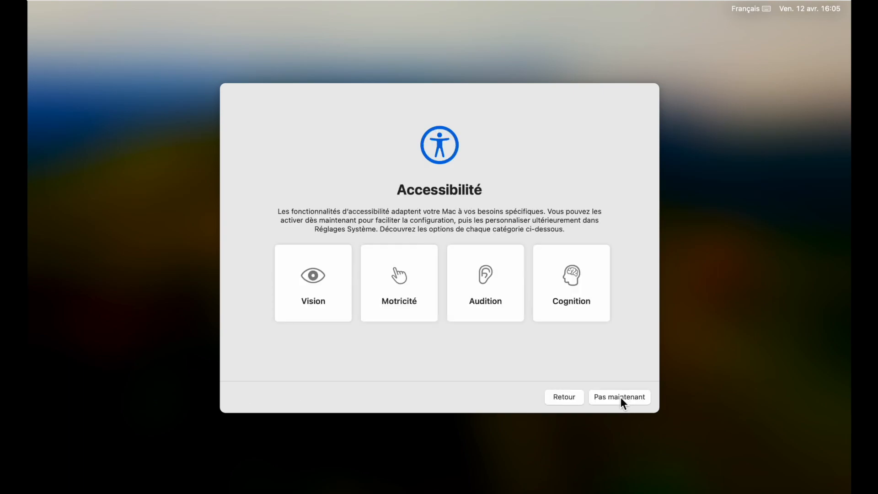
left_click(621, 399)
left_click(621, 397)
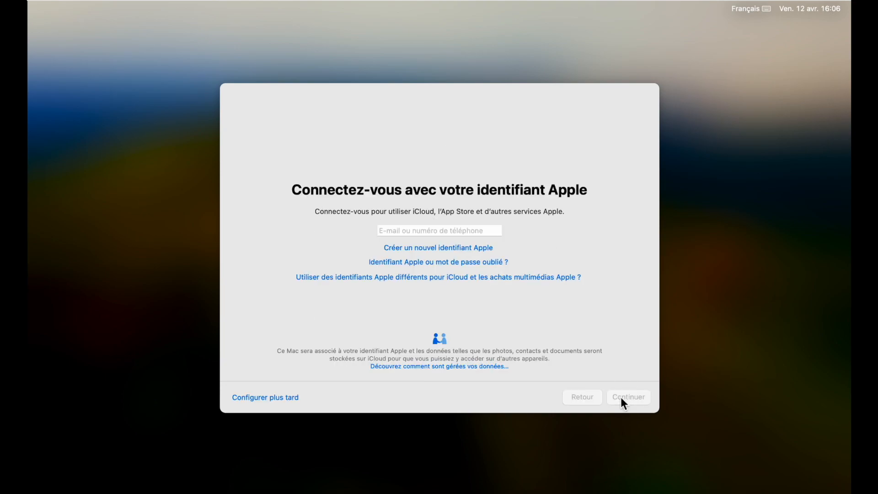
- Finish the account setup with Apple ID sign-in and Temps d'écran postponed, Mac analytics sharing off and the Clair style
left_click(264, 400)
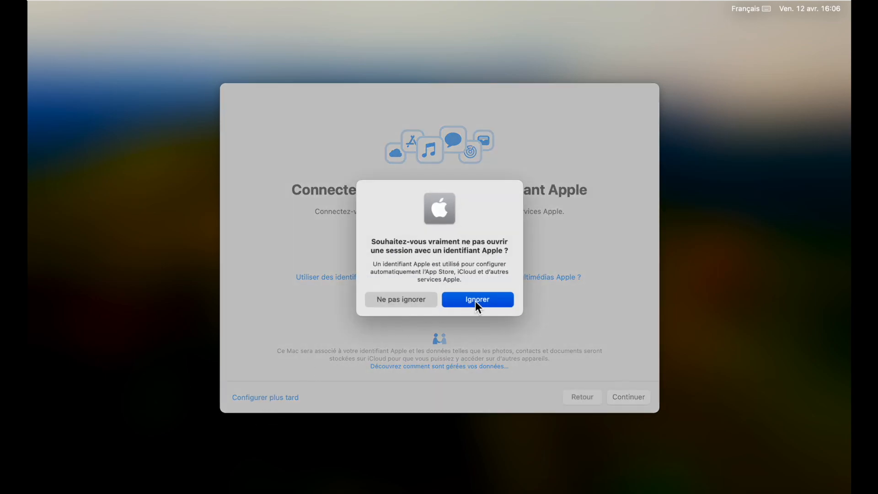
left_click(476, 301)
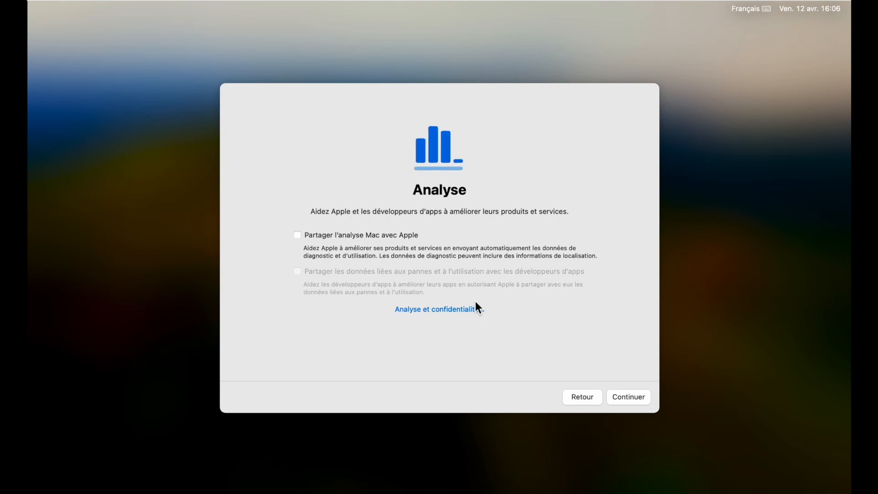
left_click(628, 396)
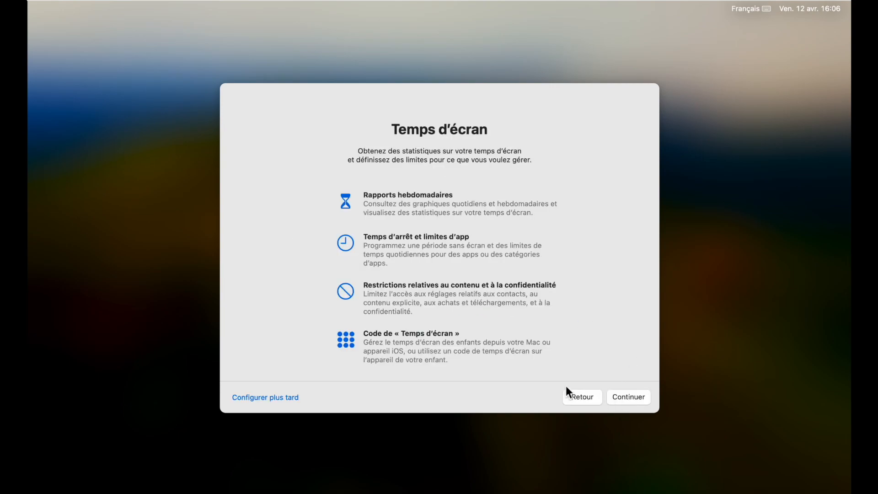
left_click(265, 400)
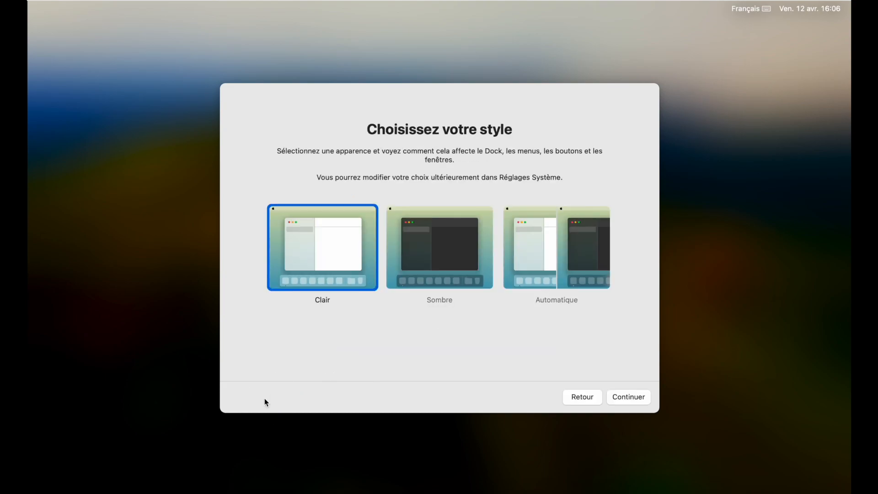
left_click(633, 398)
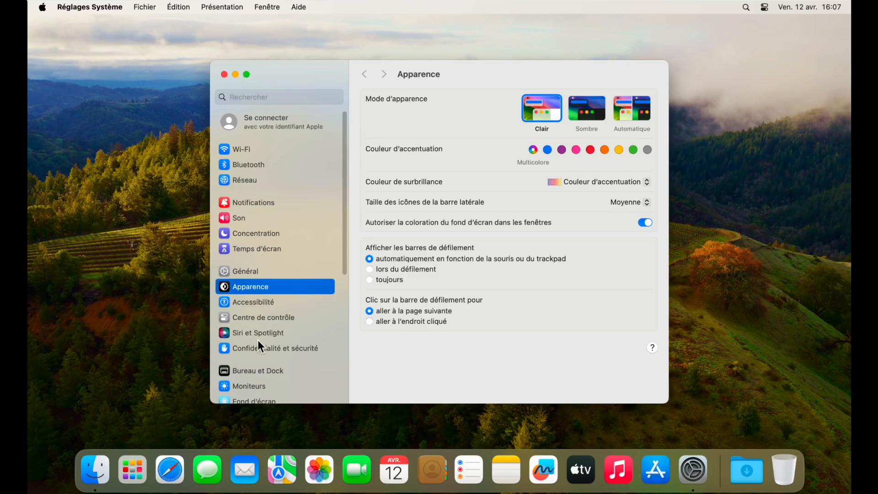
- Show Permutation d'utilisateur as Nom du compte in the menu bar and also in the control centre, and close the settings
left_click(258, 318)
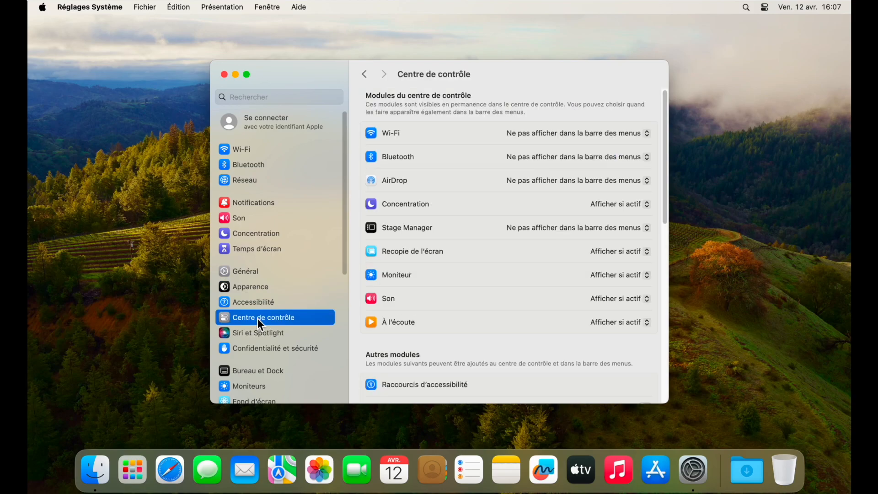
scroll(590, 365, "down", 5)
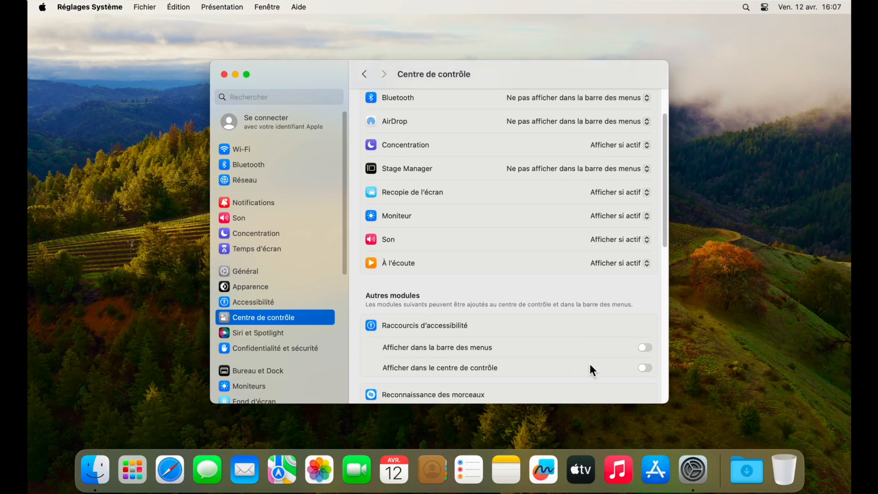
scroll(589, 366, "down", 6)
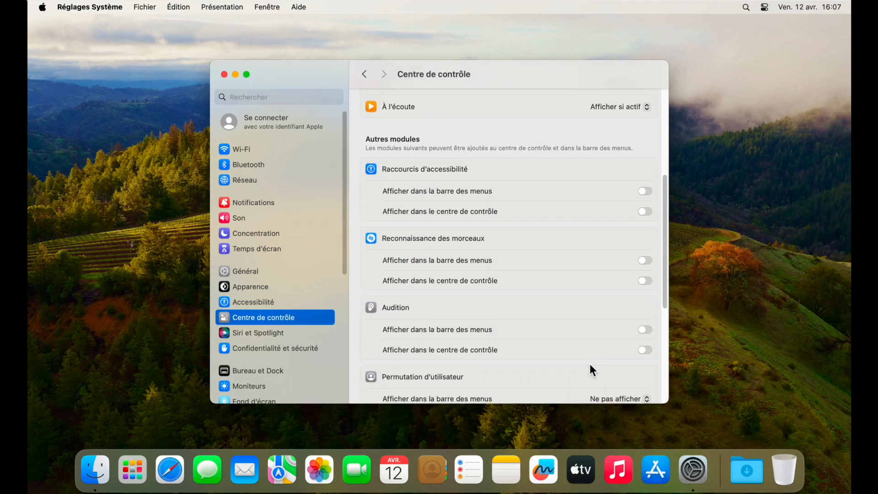
scroll(588, 363, "down", 4)
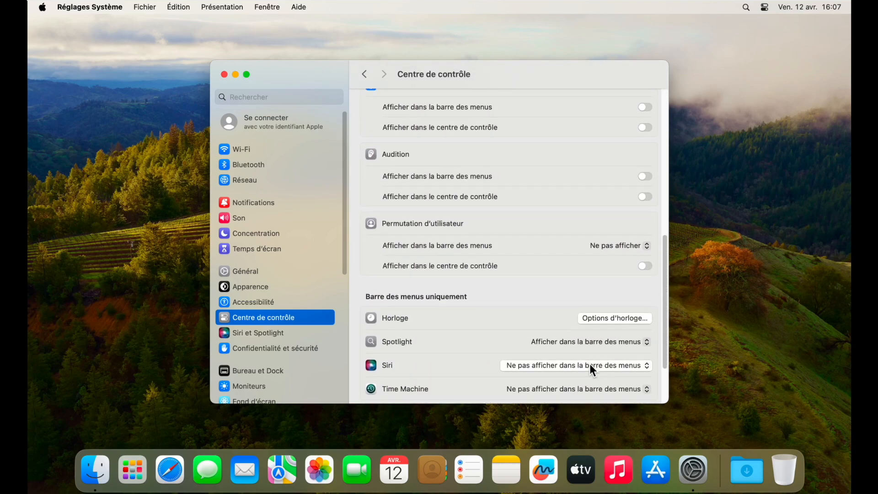
left_click(647, 250)
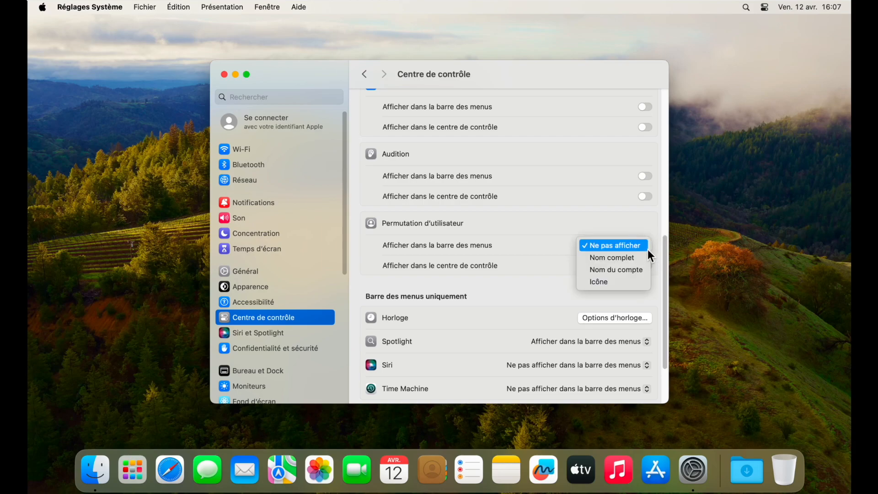
left_click(633, 272)
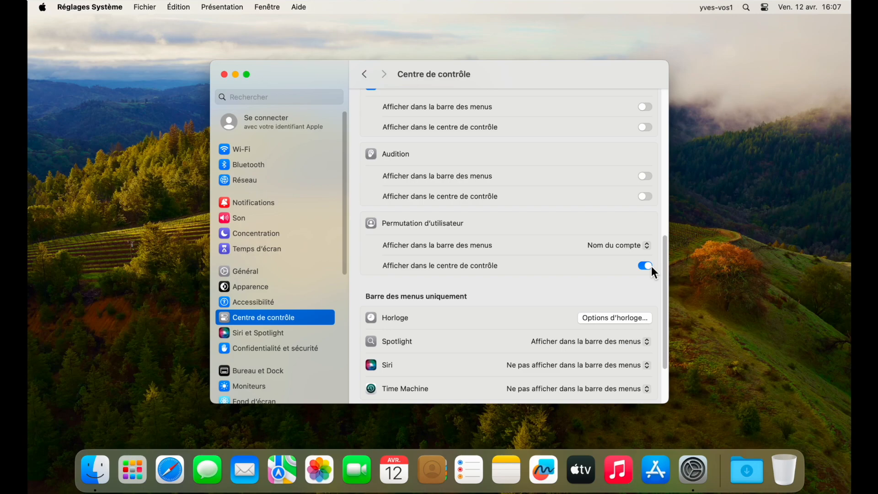
left_click(224, 75)
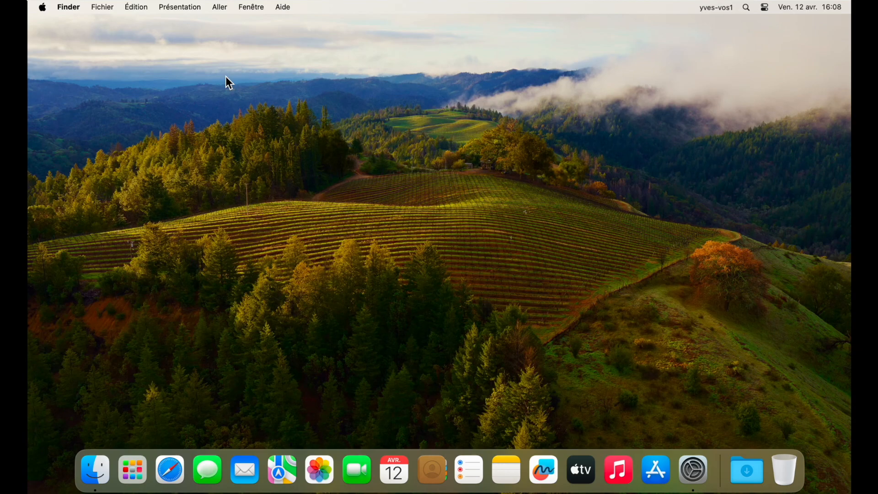
- Check the accounts offered in the menu bar's user switching list and return to the plain desktop
left_click(715, 9)
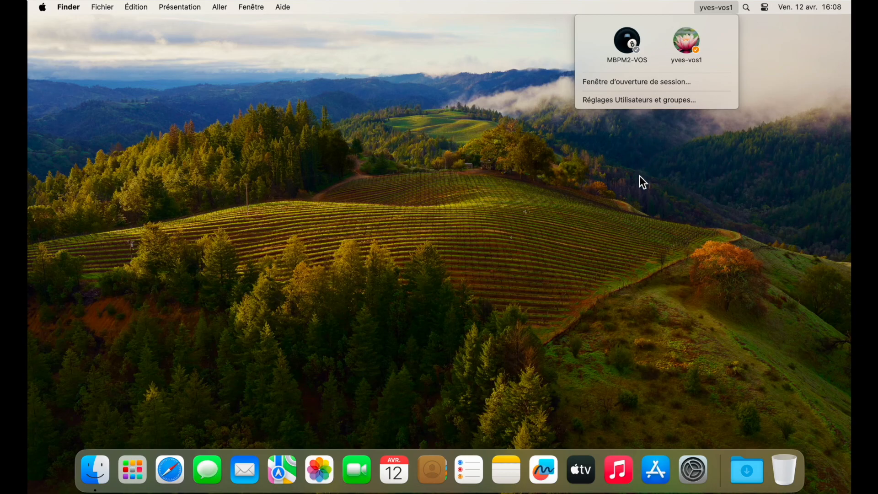
left_click(644, 187)
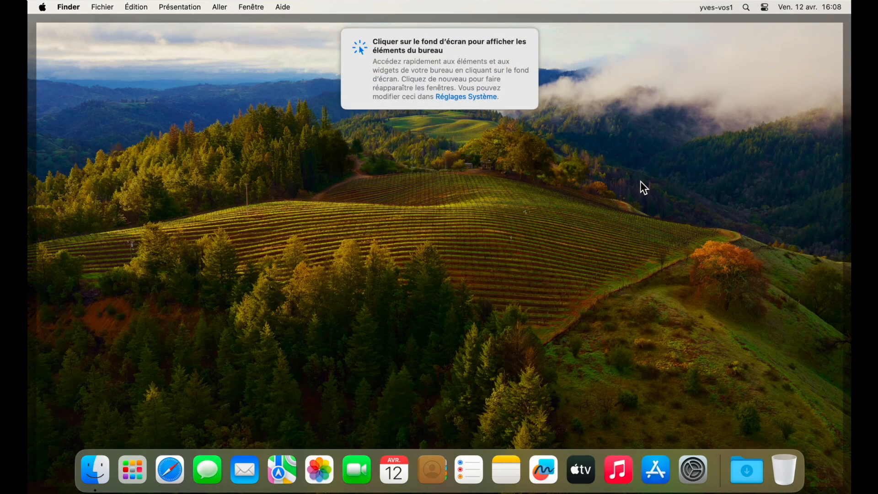
left_click(640, 181)
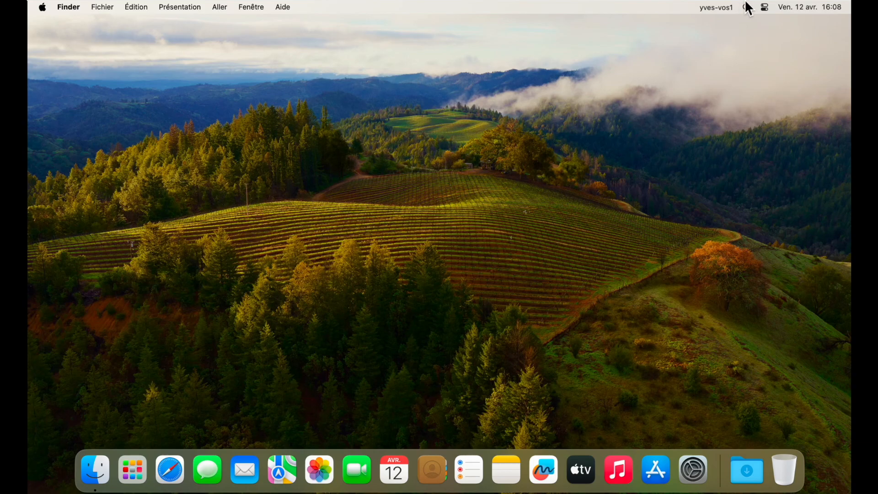
- Open the Utilisateurs et groupes settings from the user switching list and unlock adding a user with the administrator's account password
left_click(718, 8)
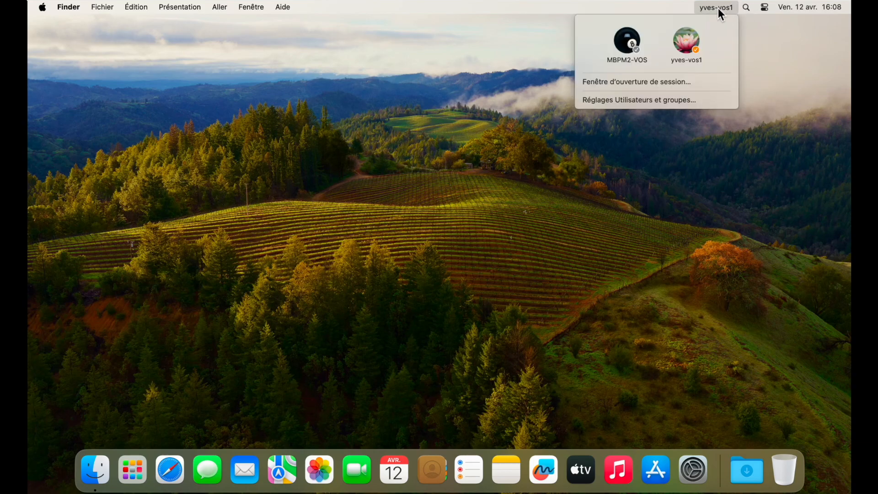
left_click(657, 102)
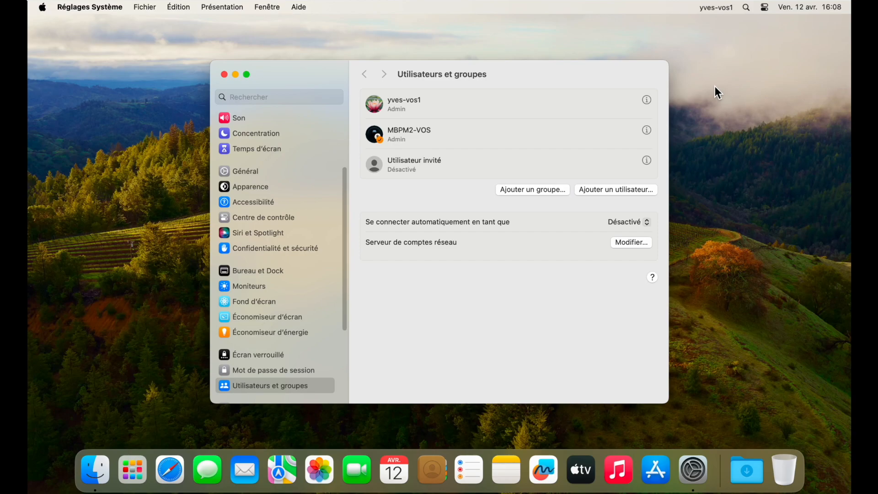
left_click(613, 190)
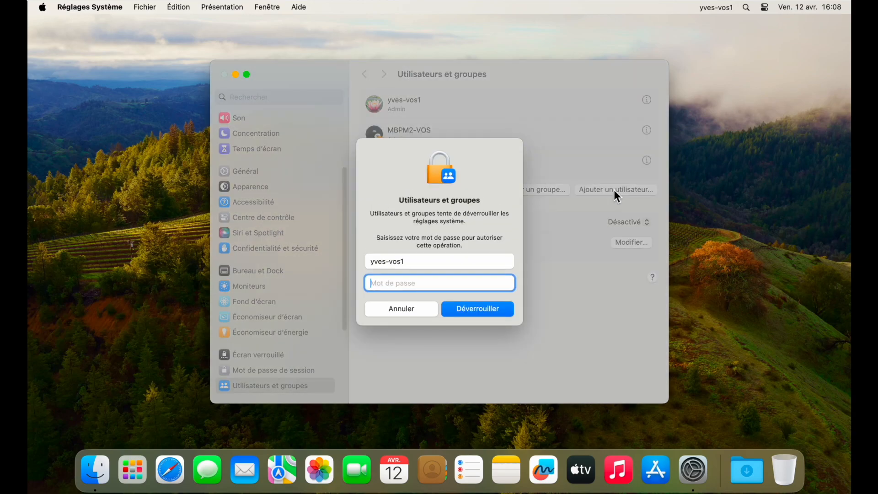
type("•••••")
left_click(466, 306)
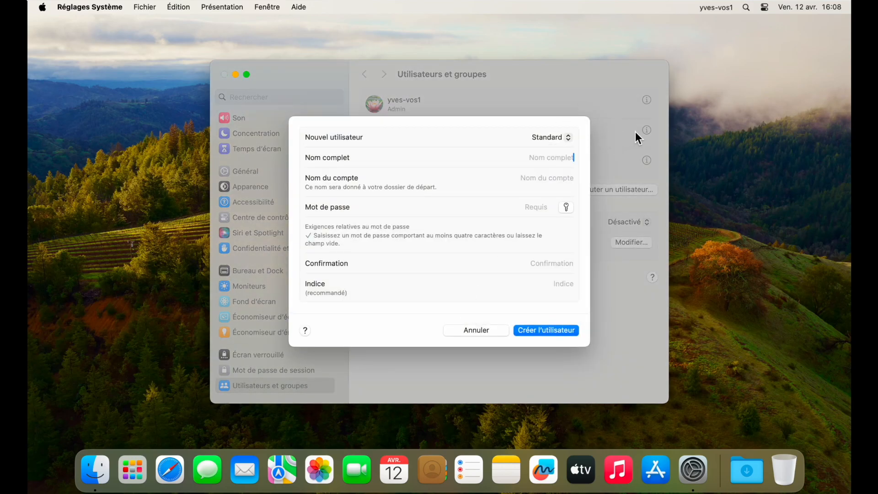
- Enter the full name for a new Standard user and keep the matching account name
type("yves-vos2")
left_click(547, 178)
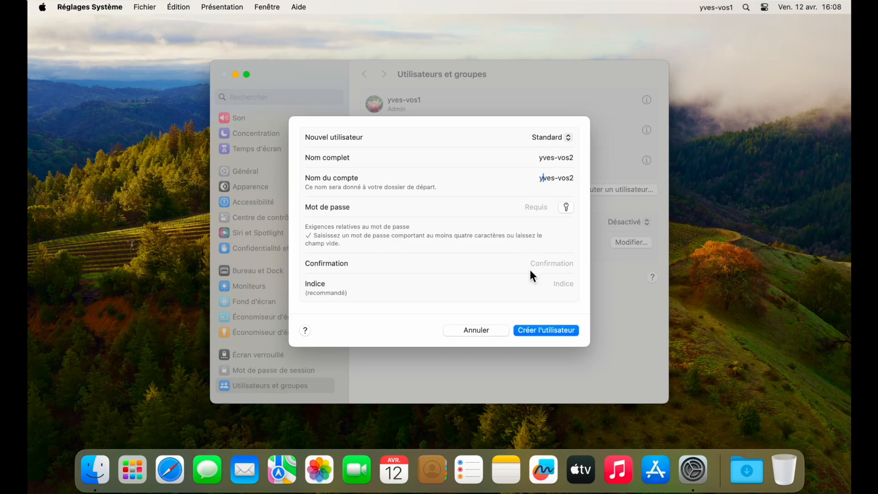
- Enter and confirm the new user's account password, create the Standard user without a hint, and close the settings
left_click(547, 211)
key("Down")
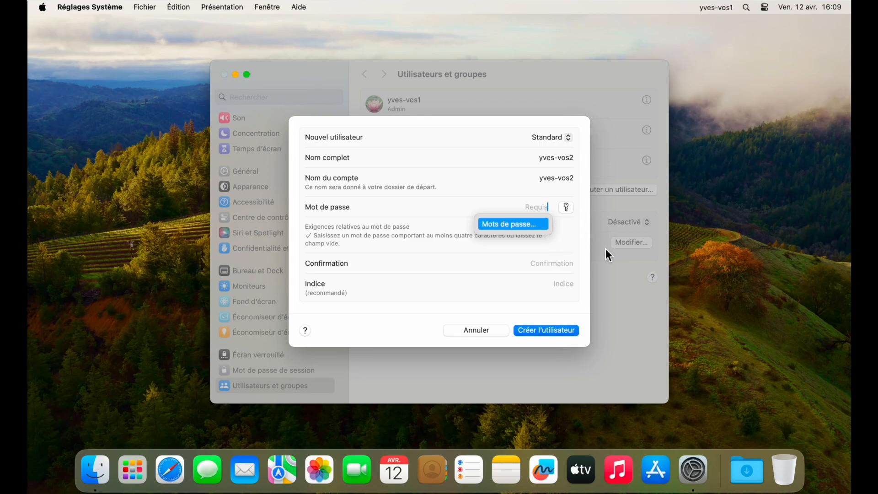
type("1234")
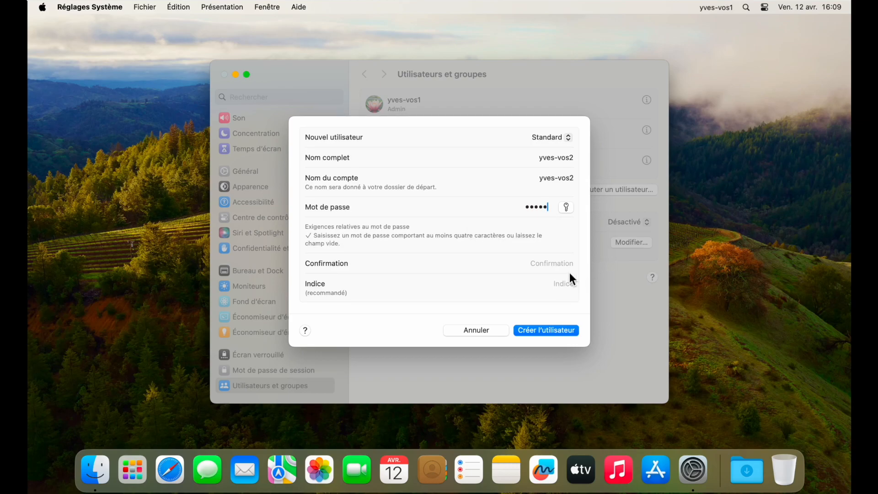
left_click(556, 268)
type("1")
left_click(539, 330)
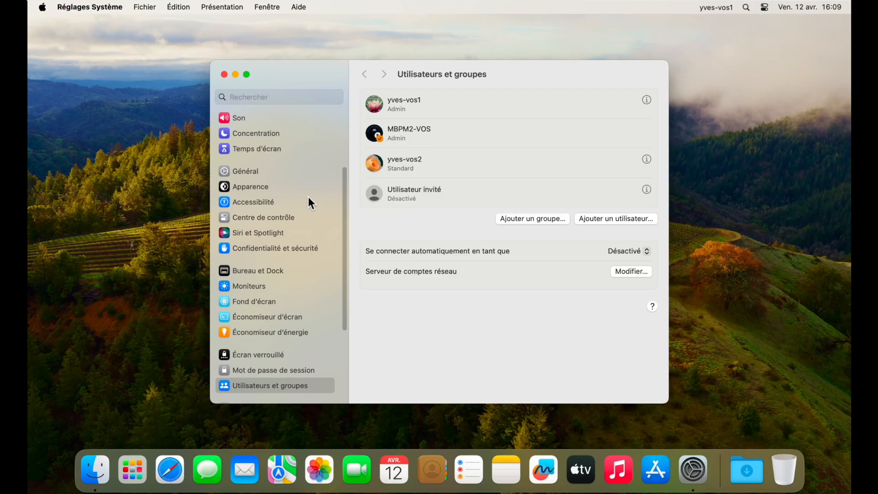
double_click(226, 76)
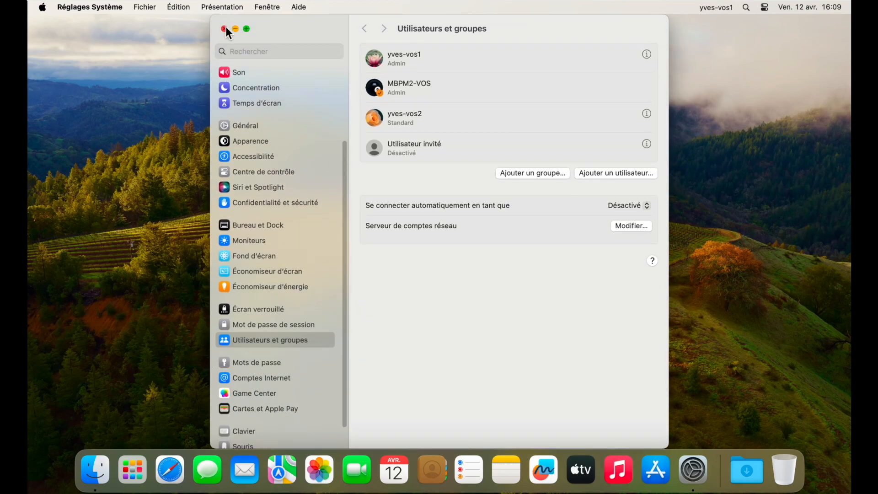
left_click(224, 29)
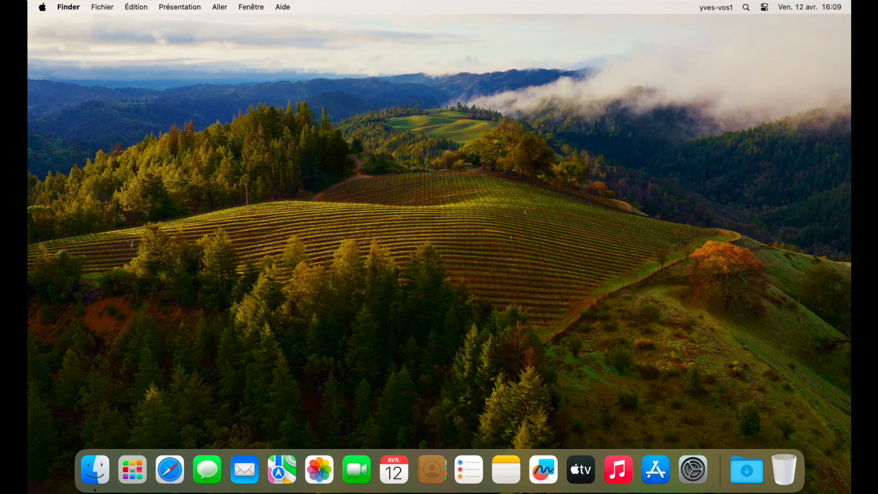
- Switch to the Fenêtre d'ouverture de session and sign in to the new Standard account with its account password
left_click(711, 8)
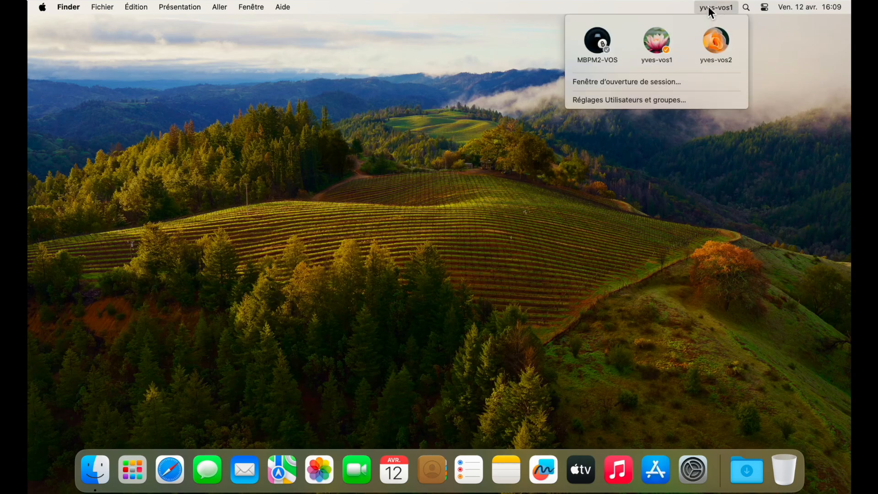
left_click(678, 83)
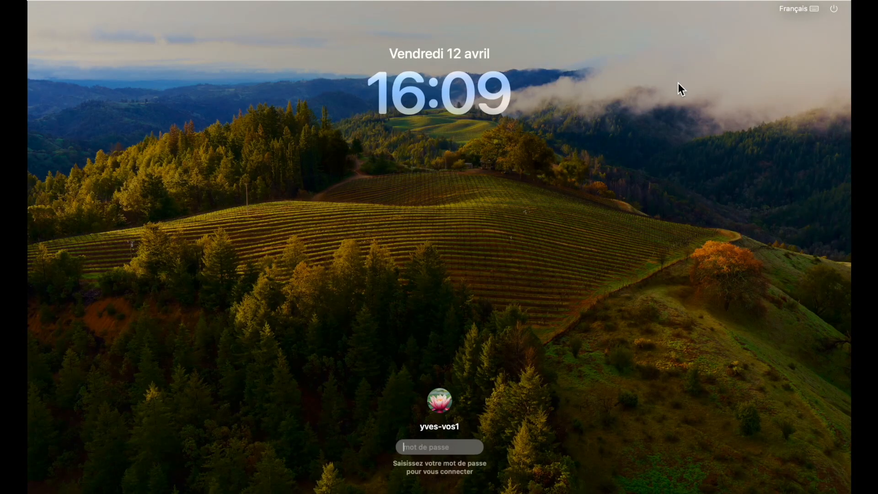
left_click(441, 402)
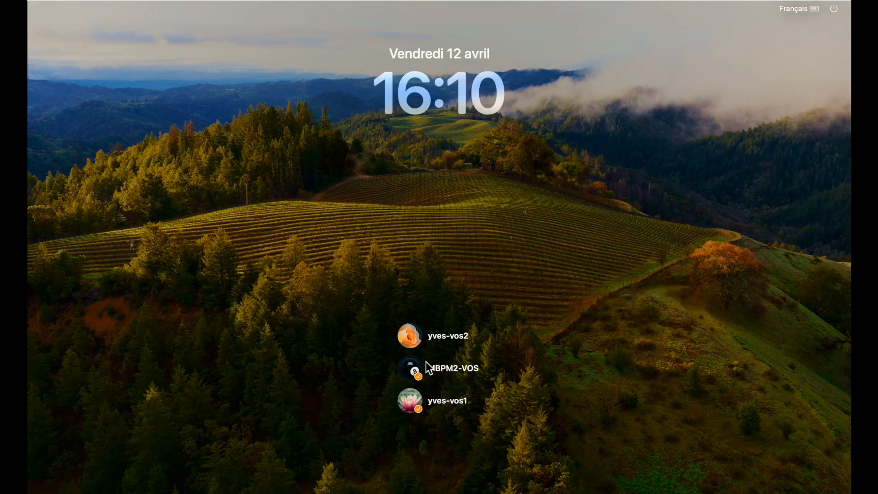
left_click(405, 340)
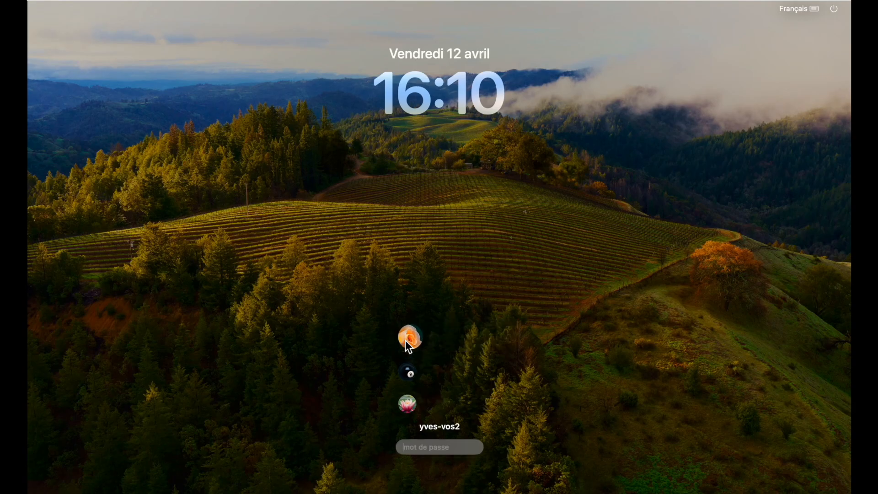
type("•••••")
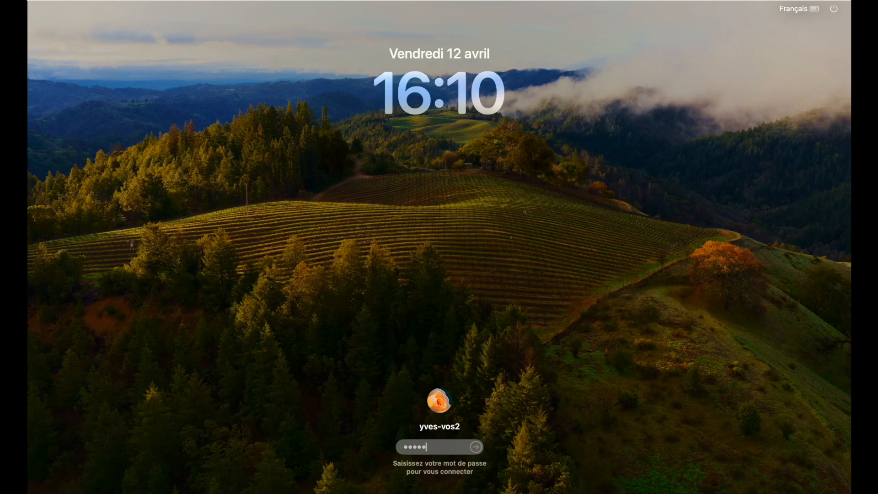
key("Return")
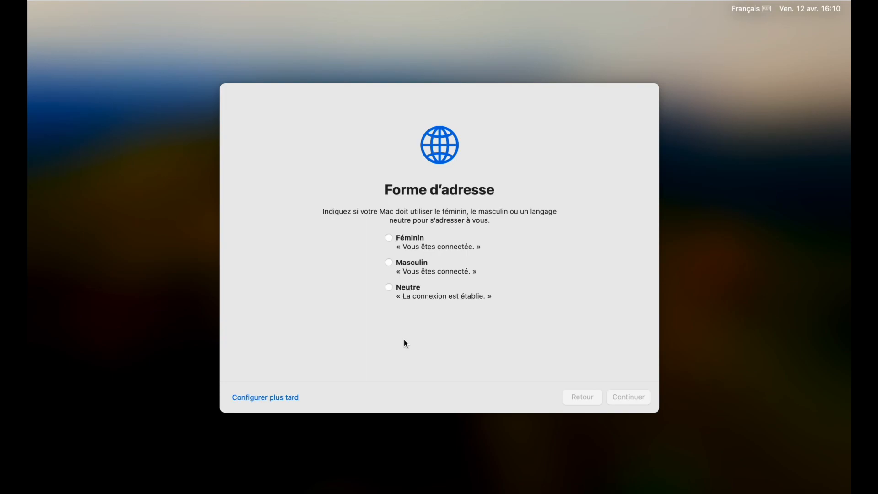
- Choose Neutre as the form of address, skip Accessibilité and accept the Données et confidentialité page for the new Standard account
left_click(389, 287)
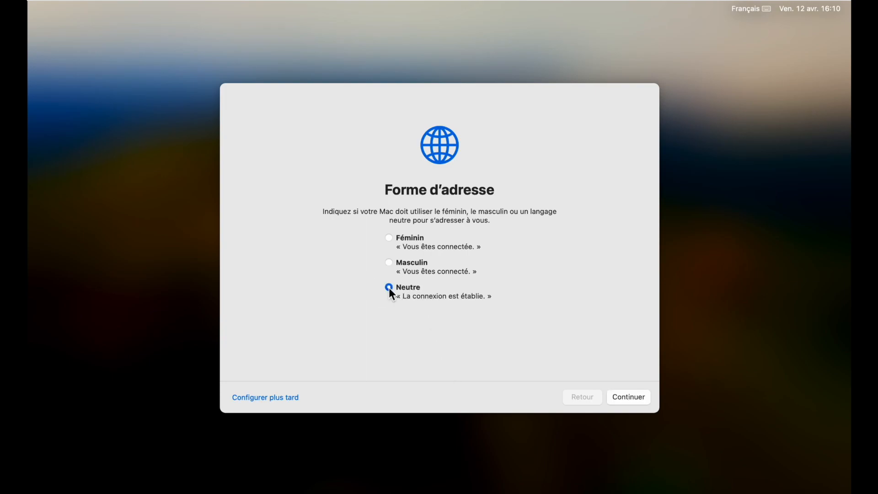
left_click(627, 397)
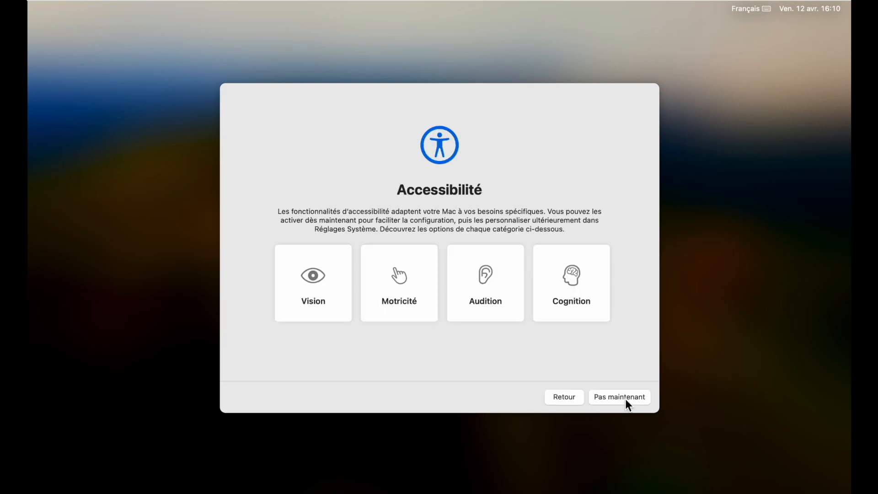
left_click(625, 398)
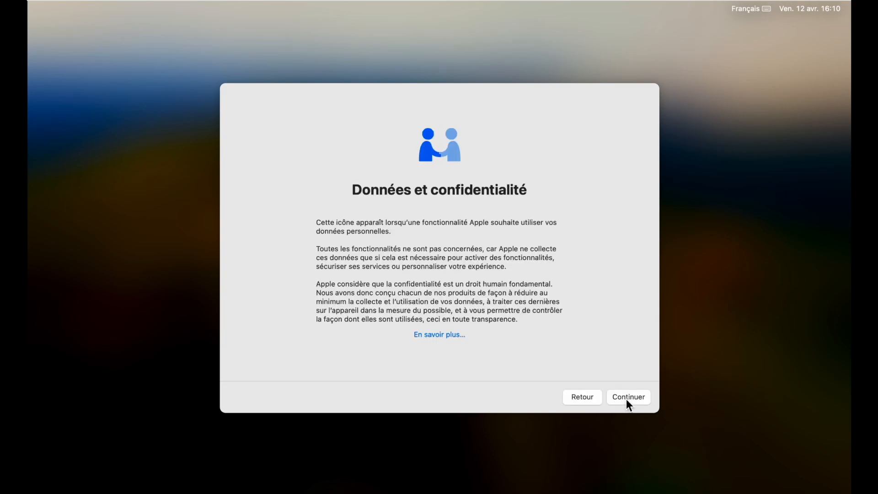
left_click(625, 397)
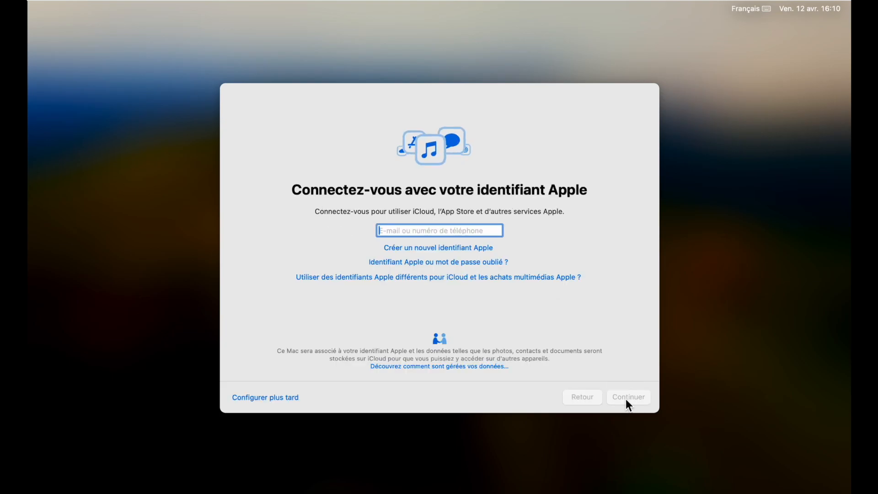
- Postpone the Apple ID sign-in and Temps d'écran, and complete the new Standard account's setup
left_click(264, 399)
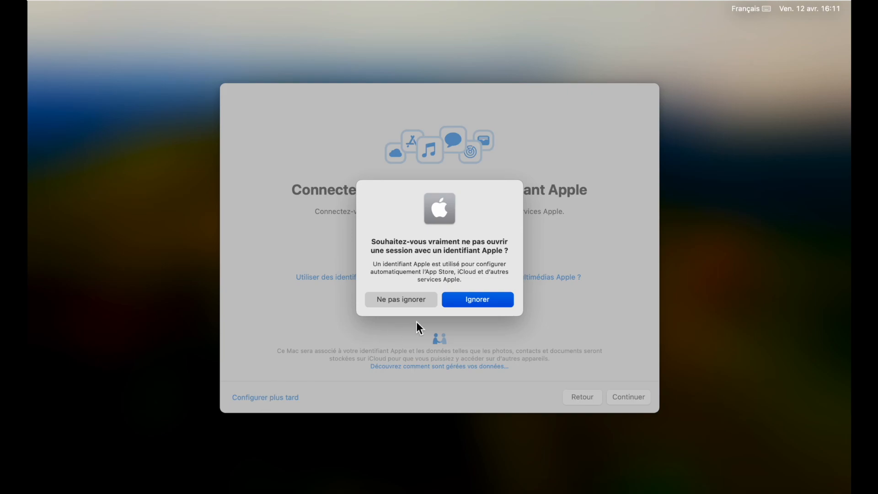
left_click(488, 303)
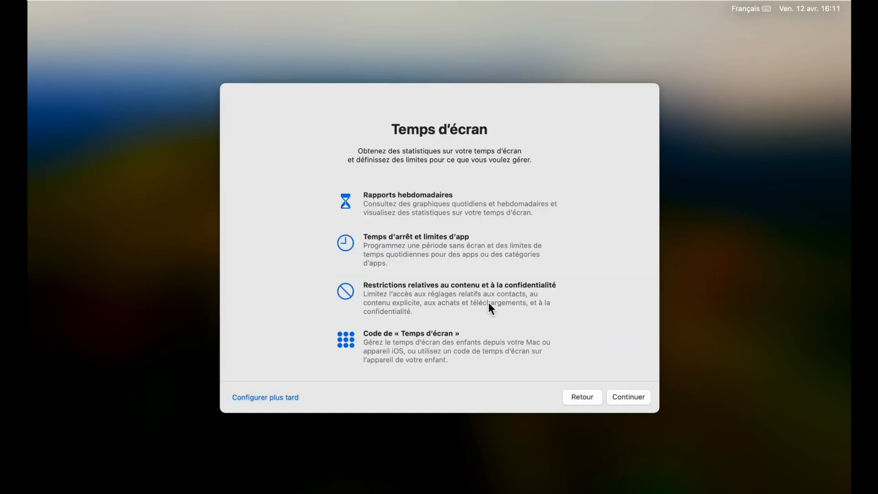
left_click(266, 398)
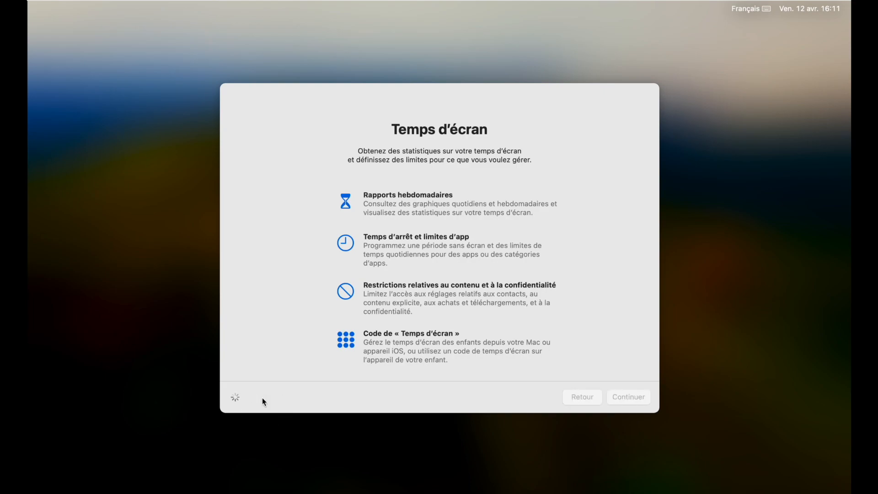
left_click(633, 398)
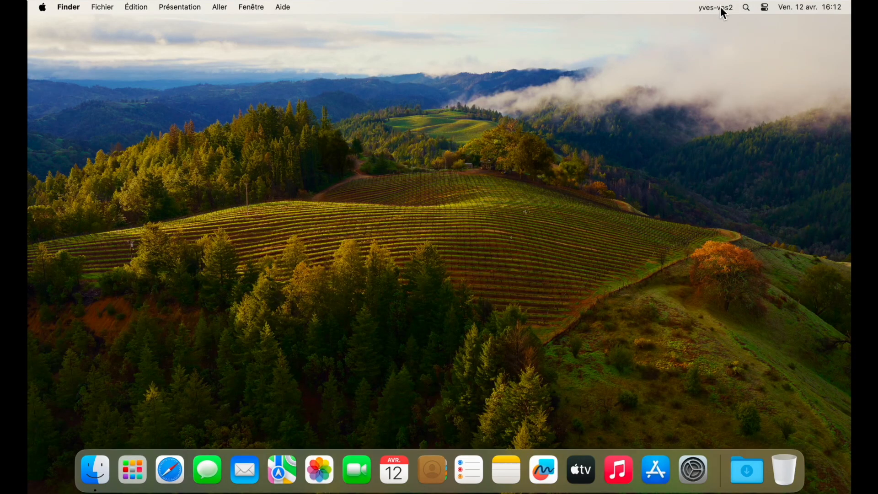
- Return to the Fenêtre d'ouverture de session and sign in to the lotus-picture administrator account with its account password
left_click(722, 8)
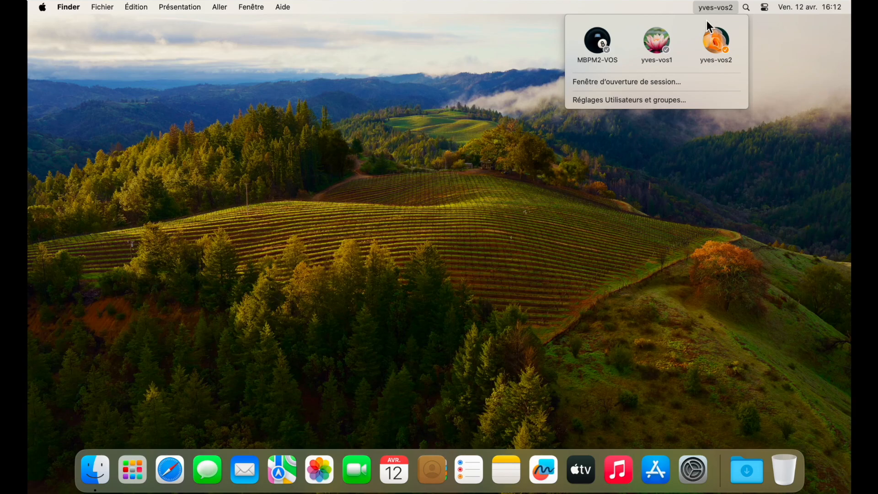
left_click(686, 82)
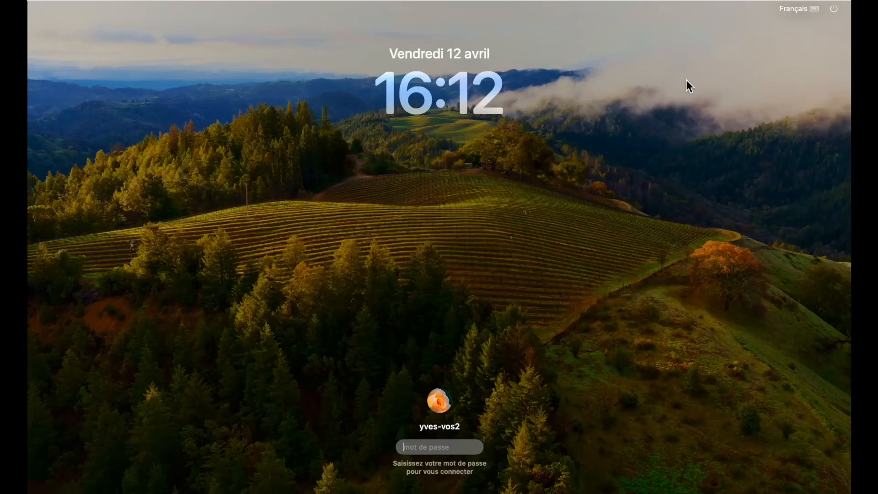
left_click(437, 401)
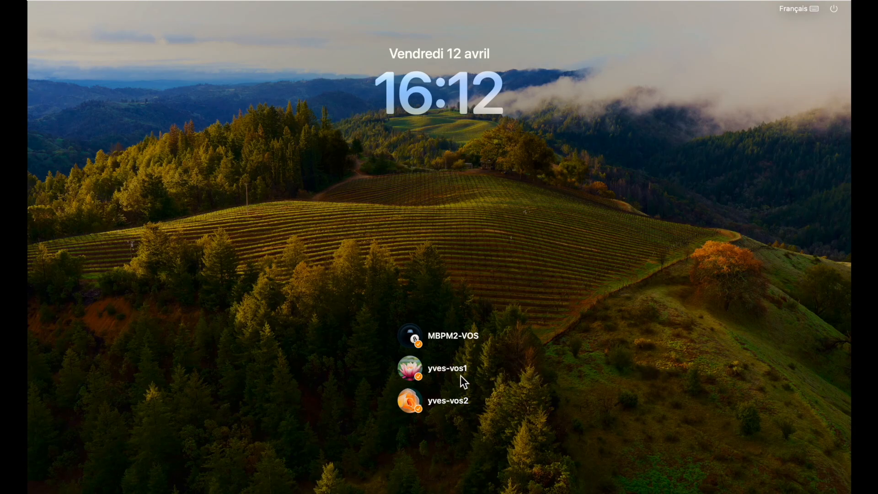
left_click(411, 373)
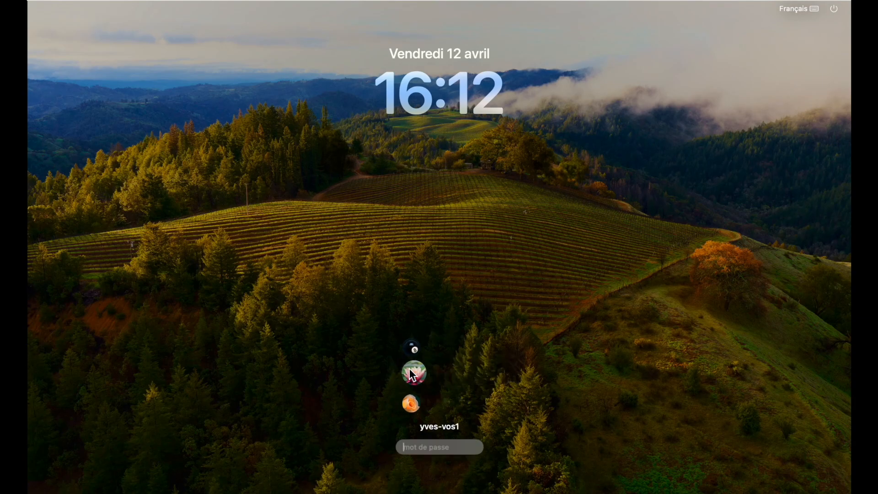
type("•••••")
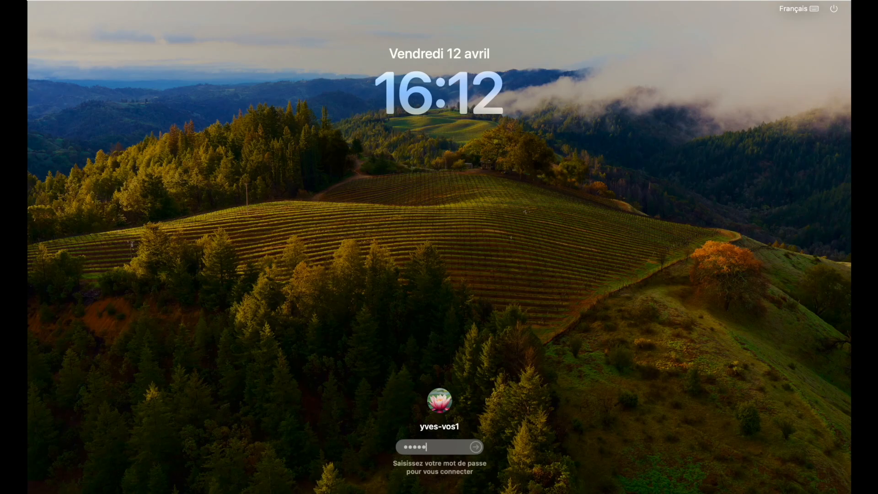
key("Return")
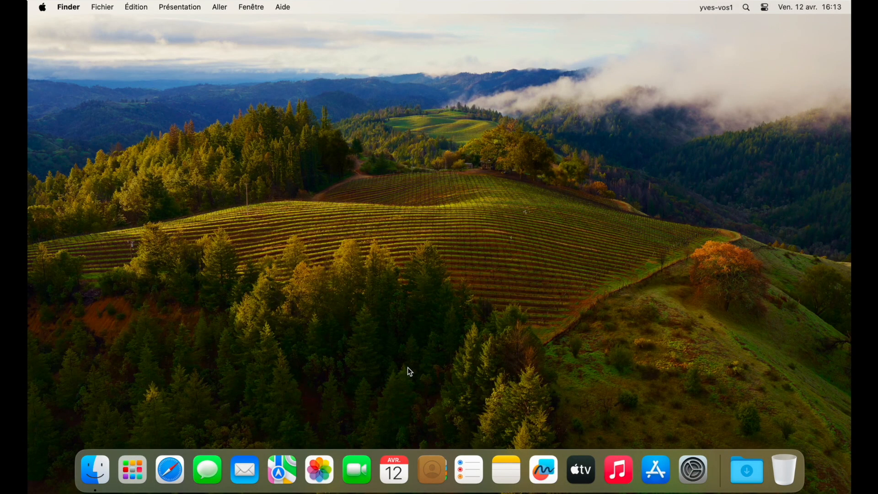
- Log out of the current administrator session, keeping Rouvrir toutes les fenêtres à la réouverture de la session enabled
left_click(43, 7)
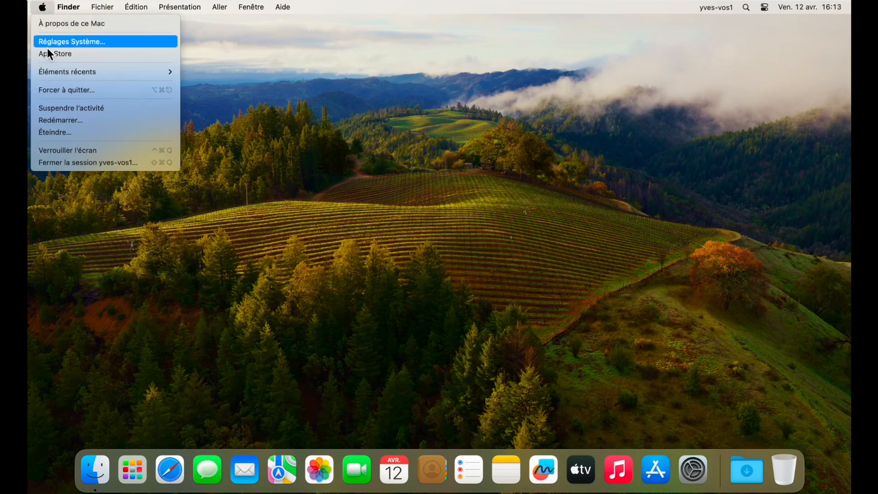
left_click(62, 165)
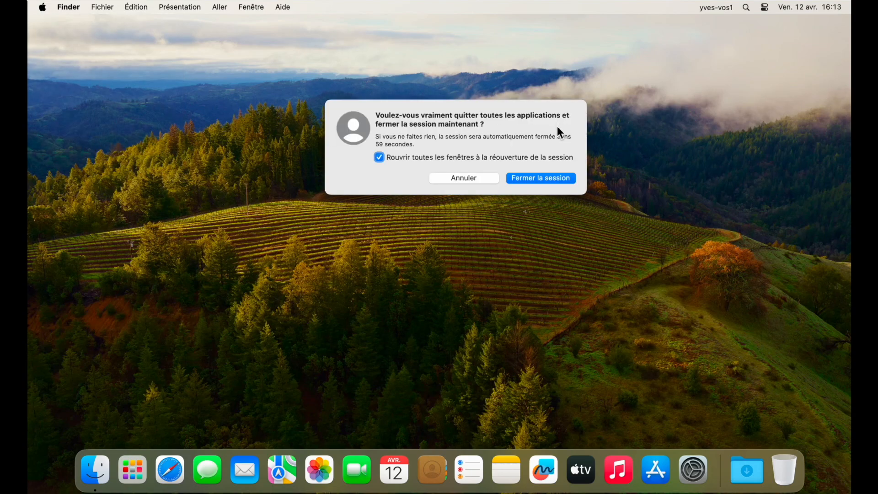
left_click(536, 179)
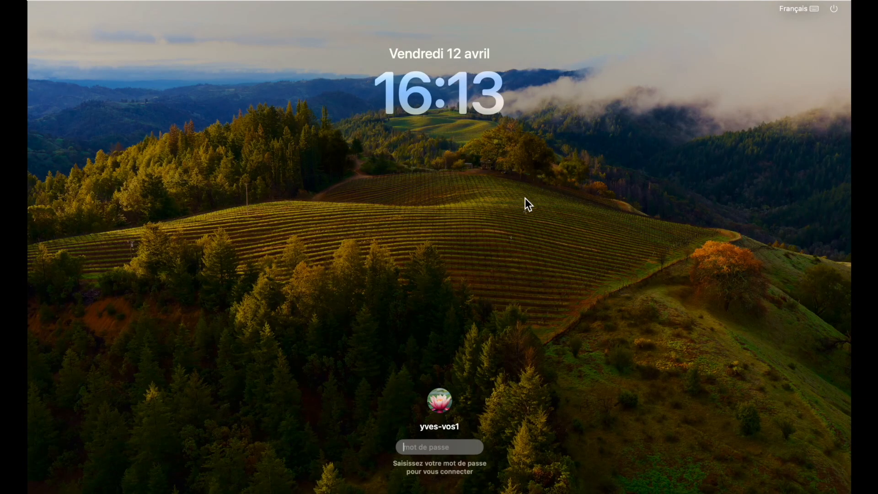
- Choose the Standard account with the rose picture at the login window and sign in with its account password
mouse_move(442, 404)
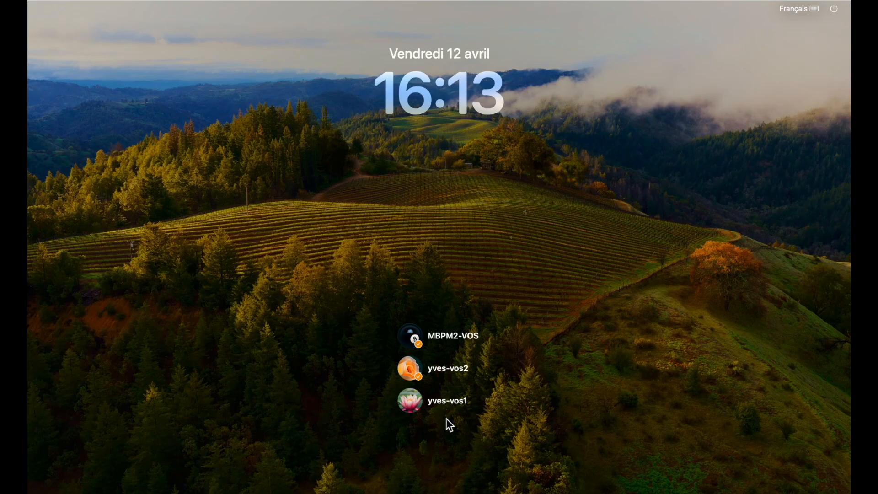
left_click(405, 366)
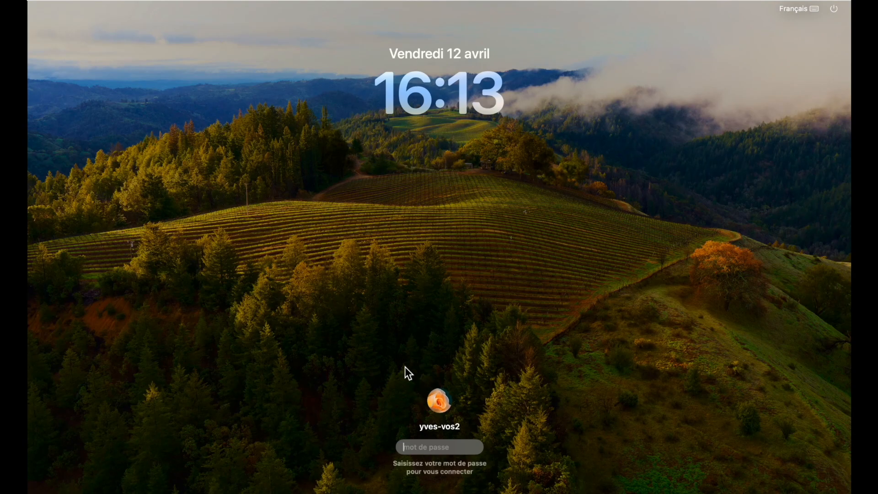
type("******")
key("Return")
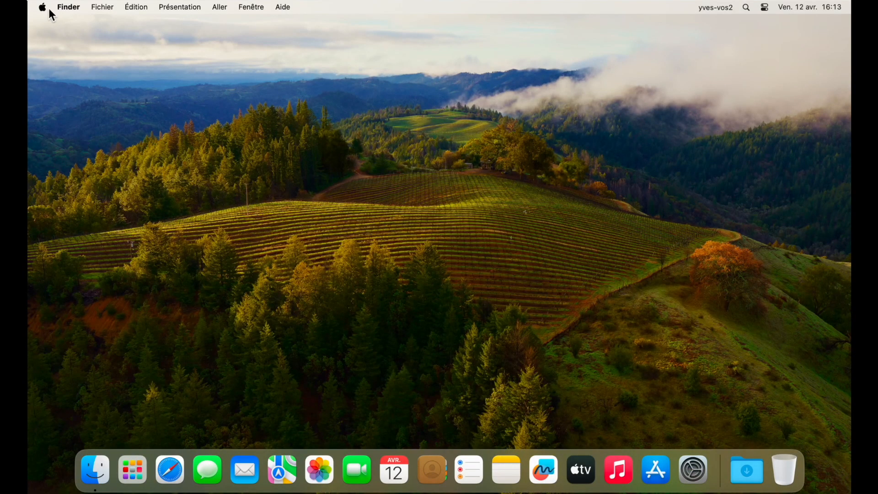
- Log out of the Standard account's session, keeping Rouvrir toutes les fenêtres à la réouverture de la session enabled
left_click(43, 9)
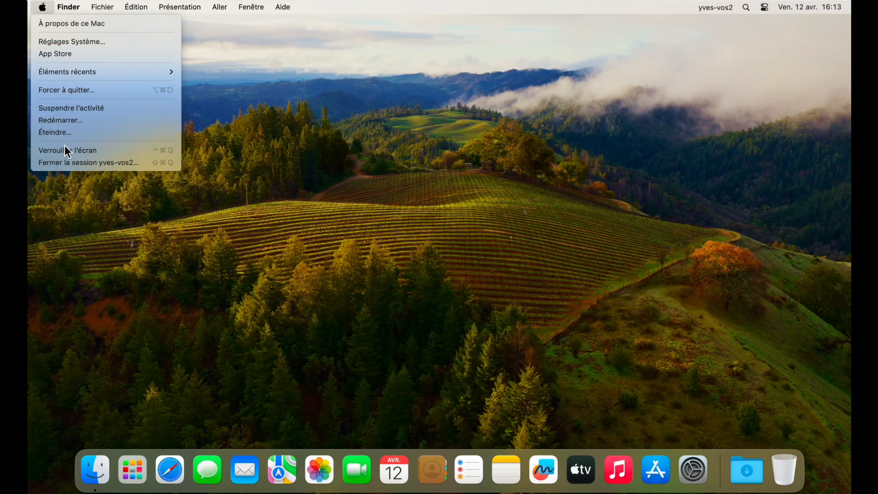
left_click(65, 163)
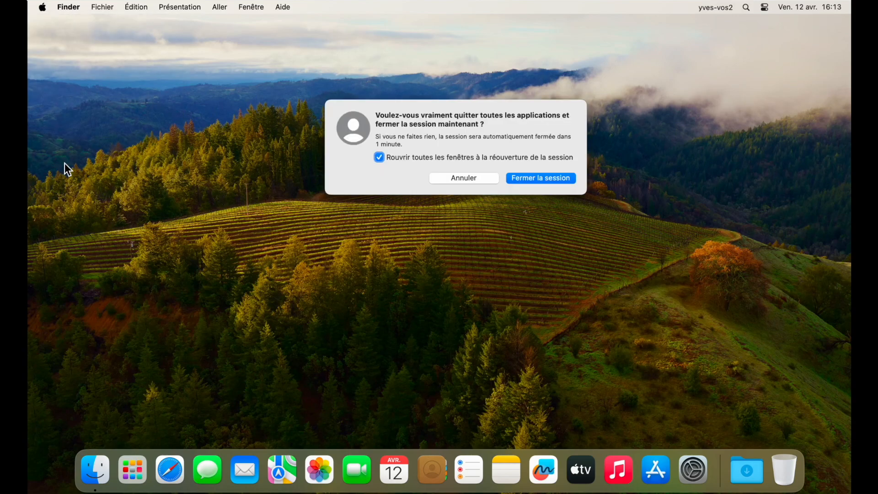
left_click(518, 179)
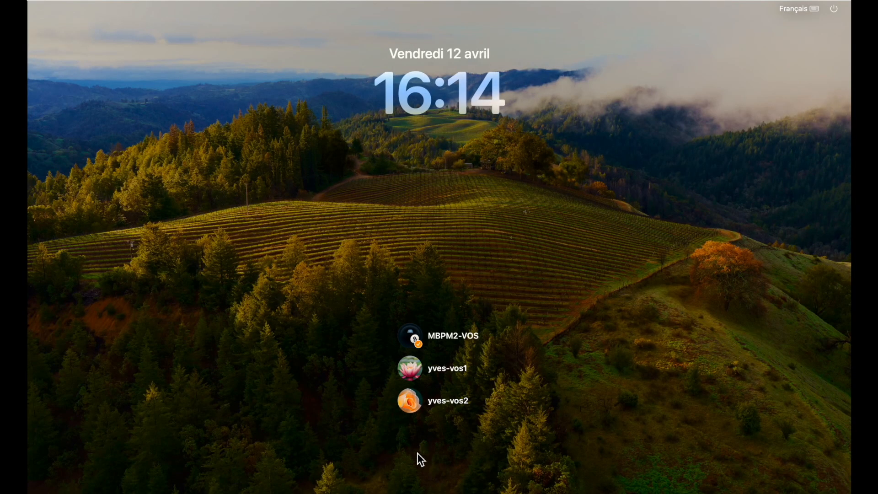
- Choose the MBPM2-VOS account at the login window and sign in with its account password
left_click(437, 336)
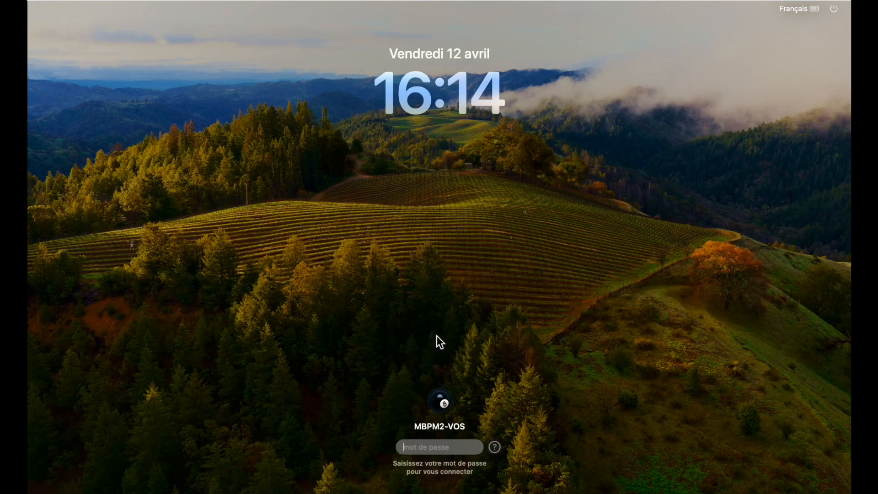
type("••••••••")
key("Return")
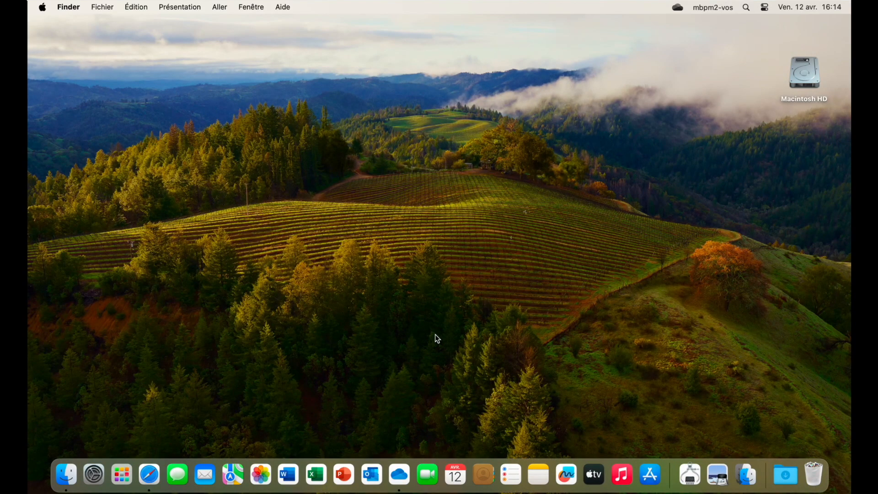
- Shut down the Mac, keeping Rouvrir toutes les fenêtres à la réouverture de la session enabled
left_click(43, 7)
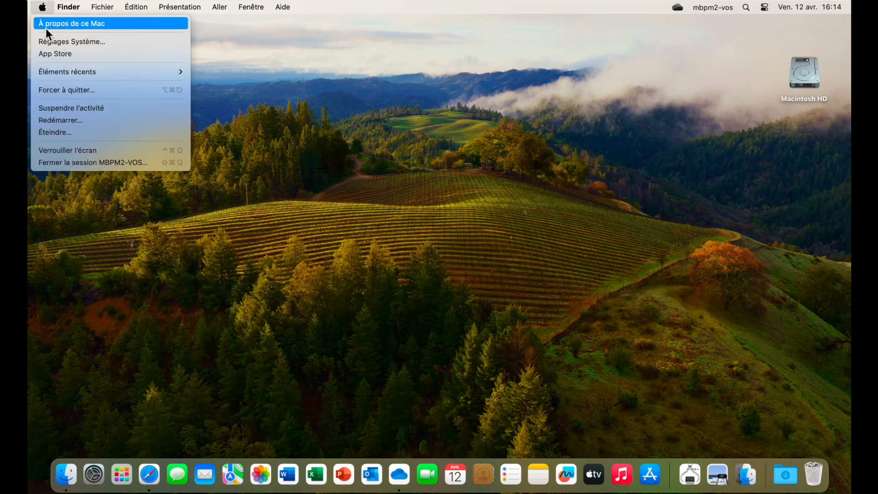
left_click(59, 132)
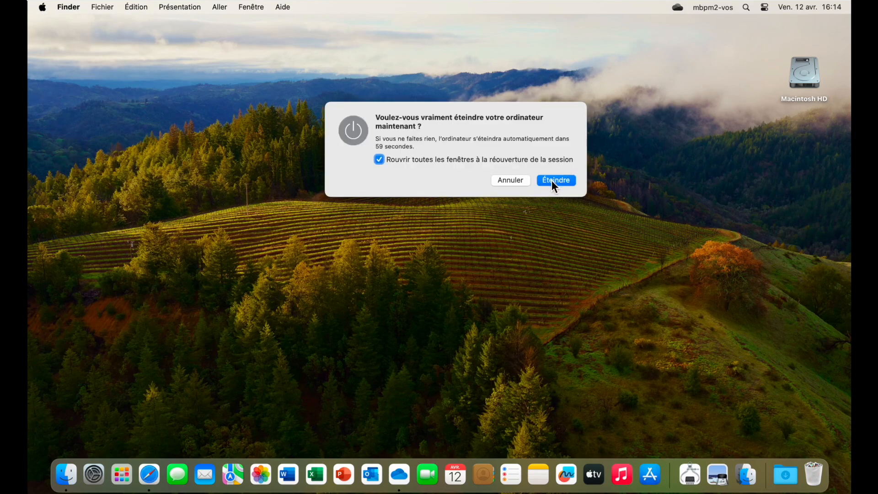
left_click(552, 180)
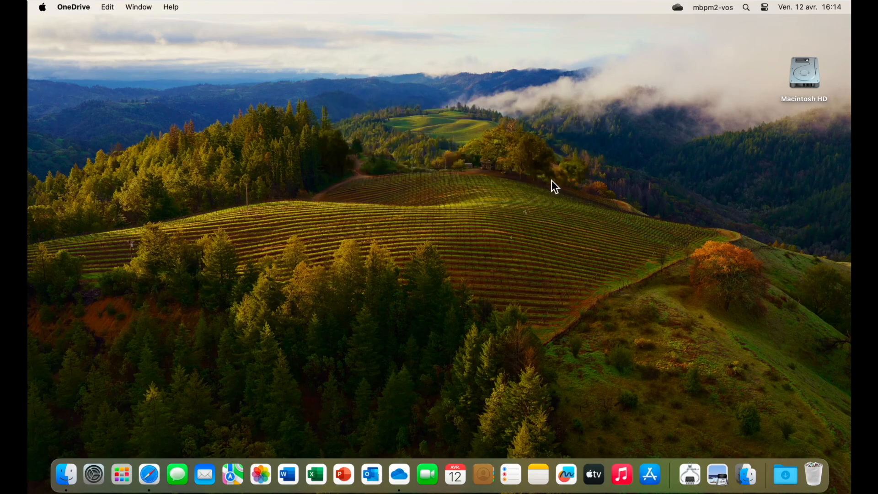